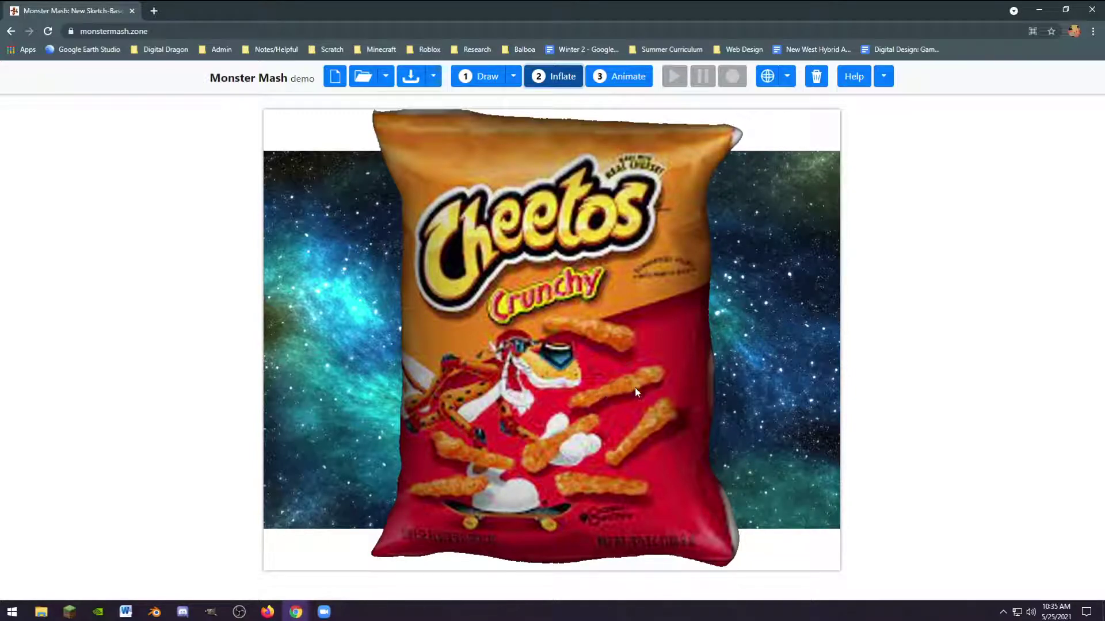
Step: Shift the textured Cheetos bag model slightly left over the space background
drag(596, 387, 619, 341)
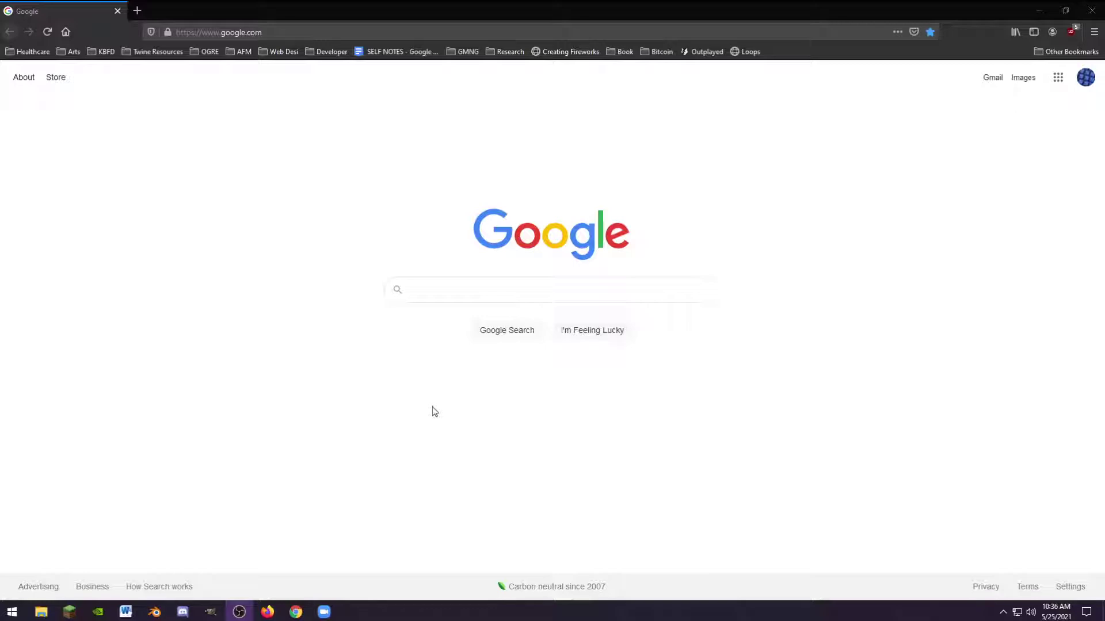
Step: Search Google for 'space' and show the image results
click(462, 283)
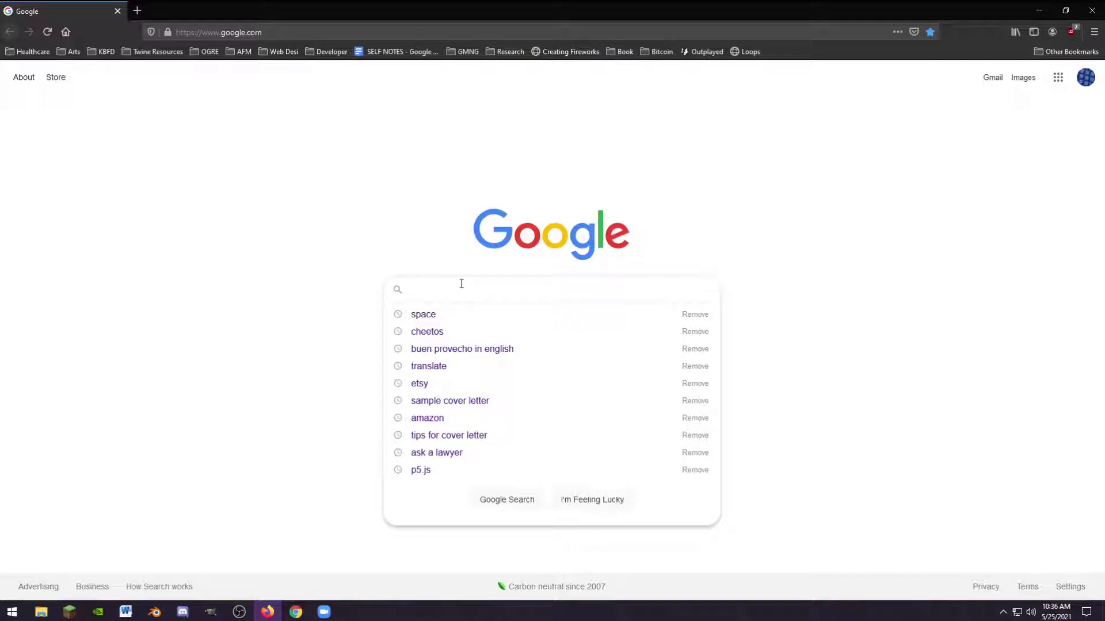
text(space)
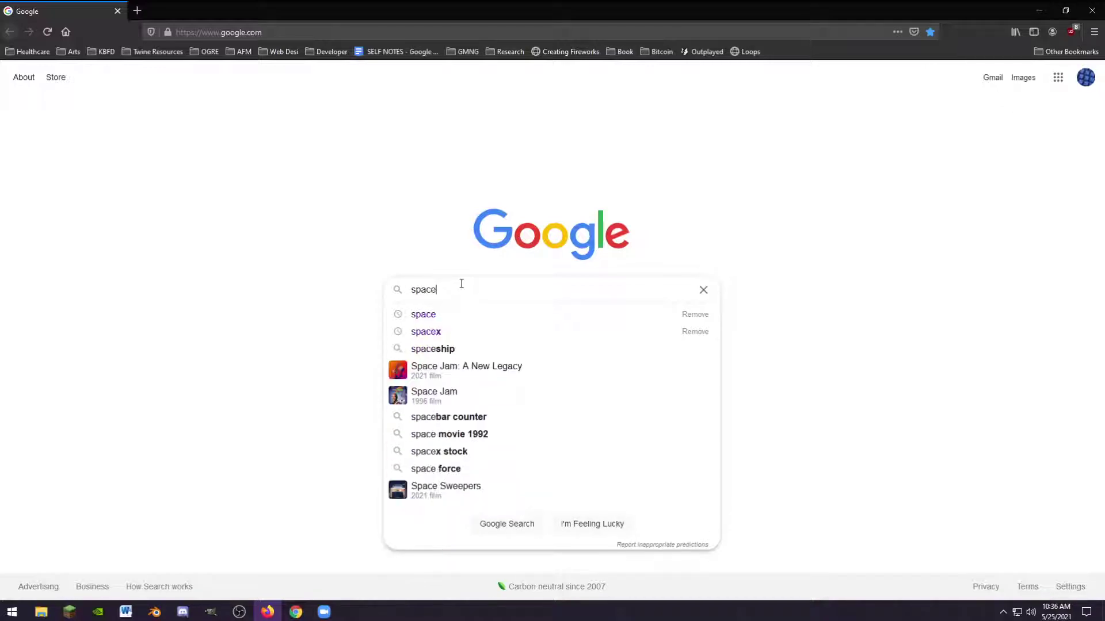
key(Return)
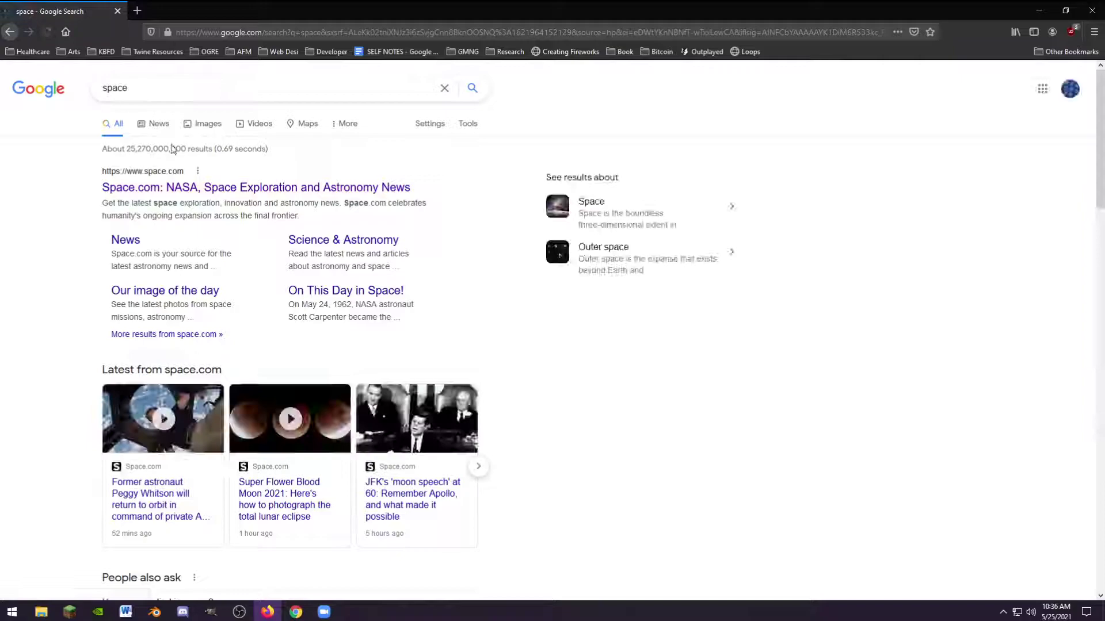
click(208, 128)
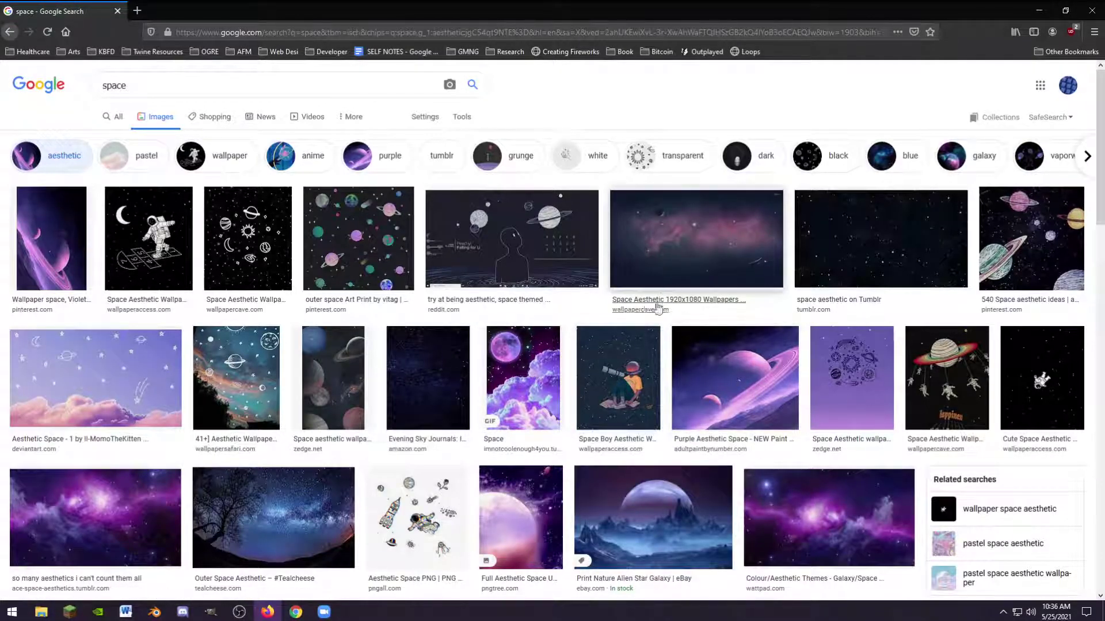
Step: Return to the image results and extend the search to 'space hubble'
click(10, 32)
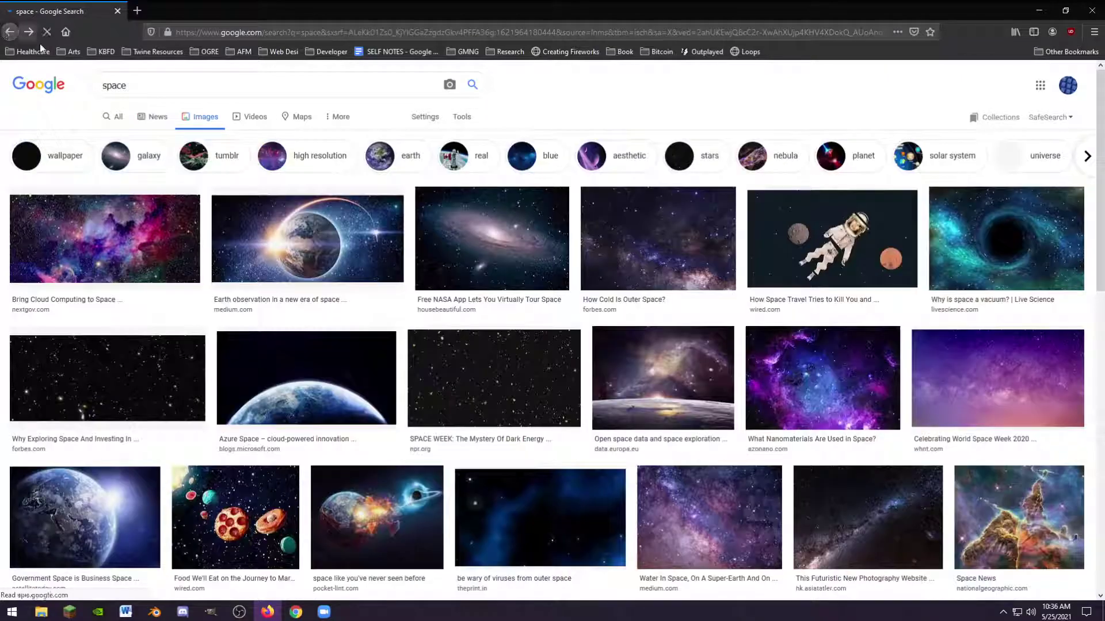
click(143, 89)
text(hubb)
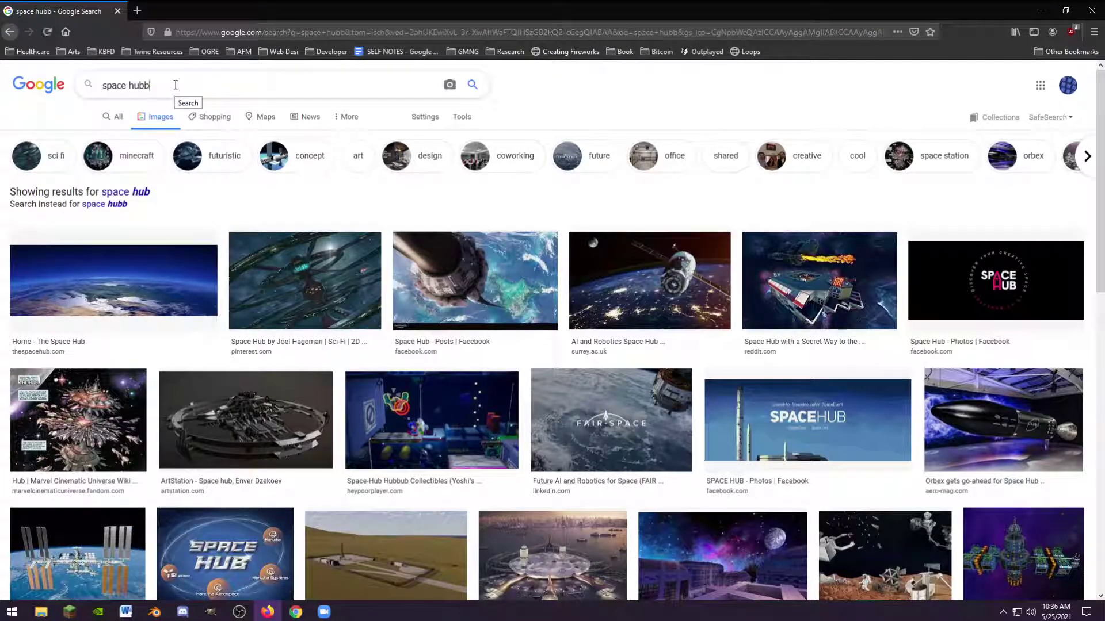
text(le)
key(Return)
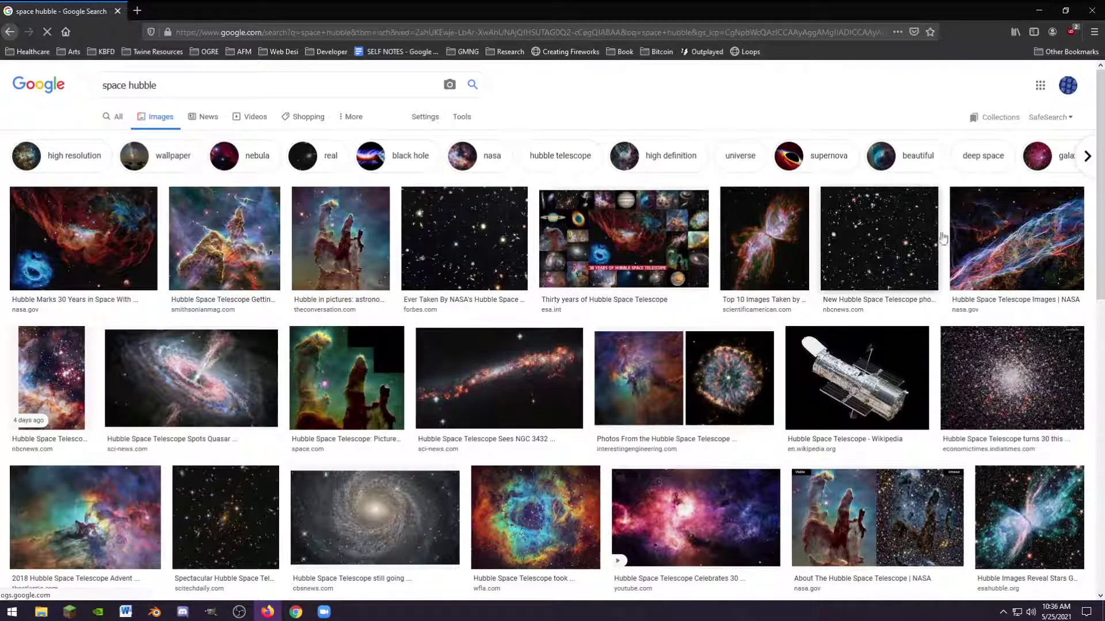
click(1031, 249)
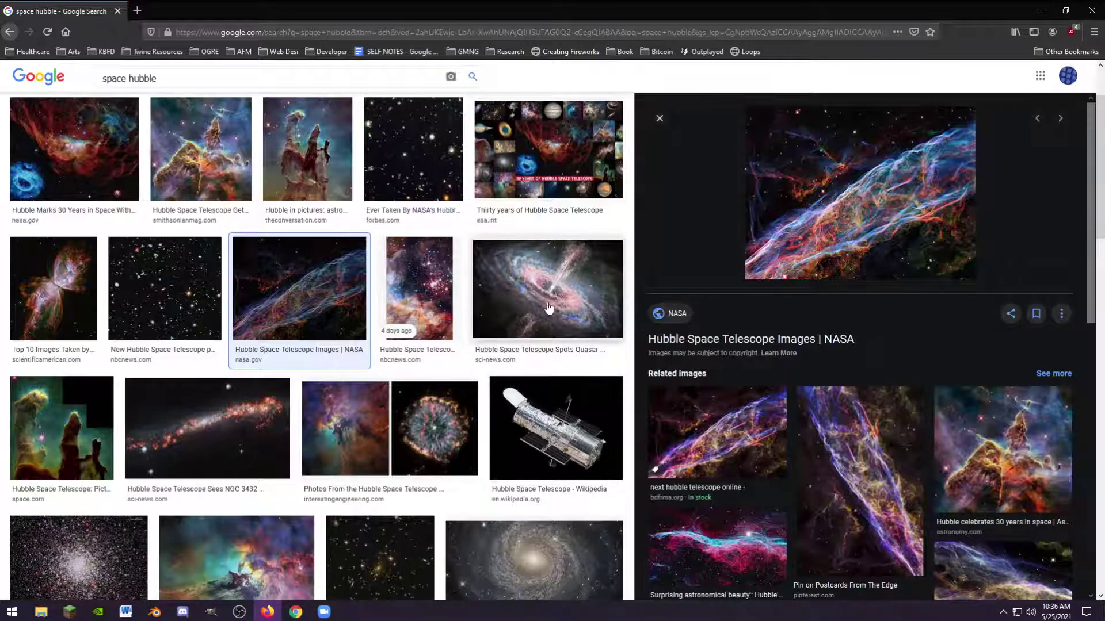
scroll(547, 288, up, 2)
Step: Filter the image results to Large size only
click(343, 118)
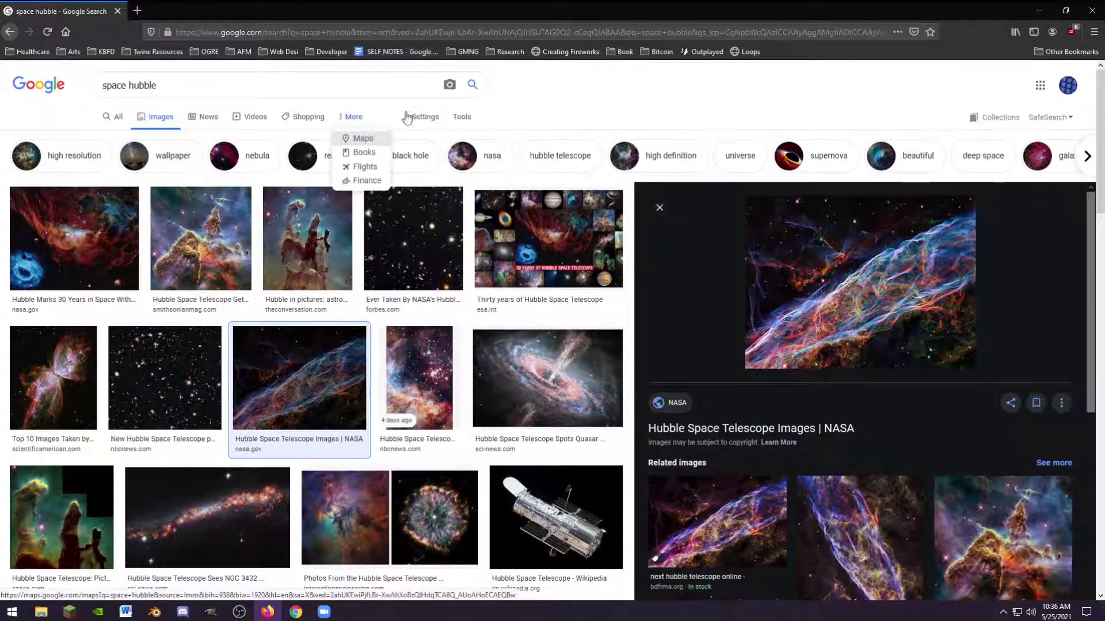
click(426, 117)
click(463, 118)
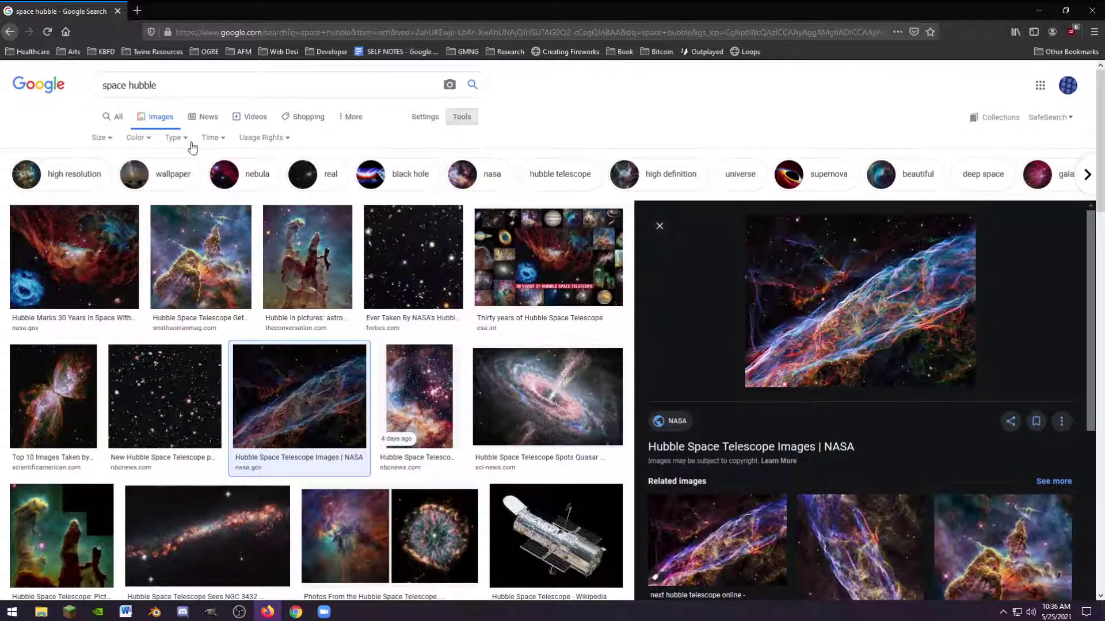
click(99, 138)
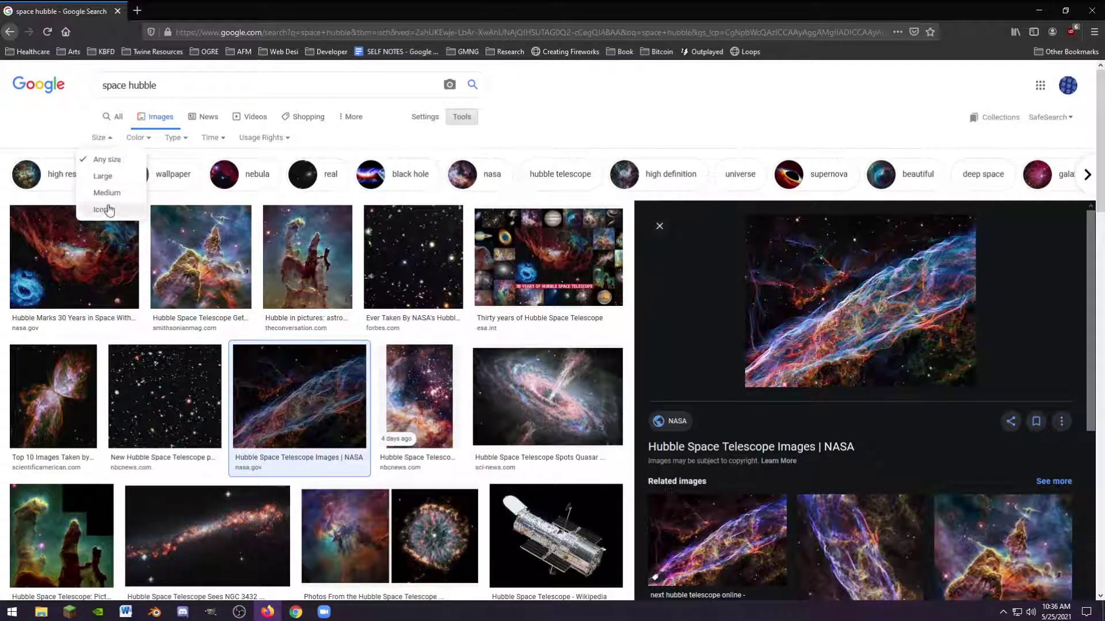
click(110, 181)
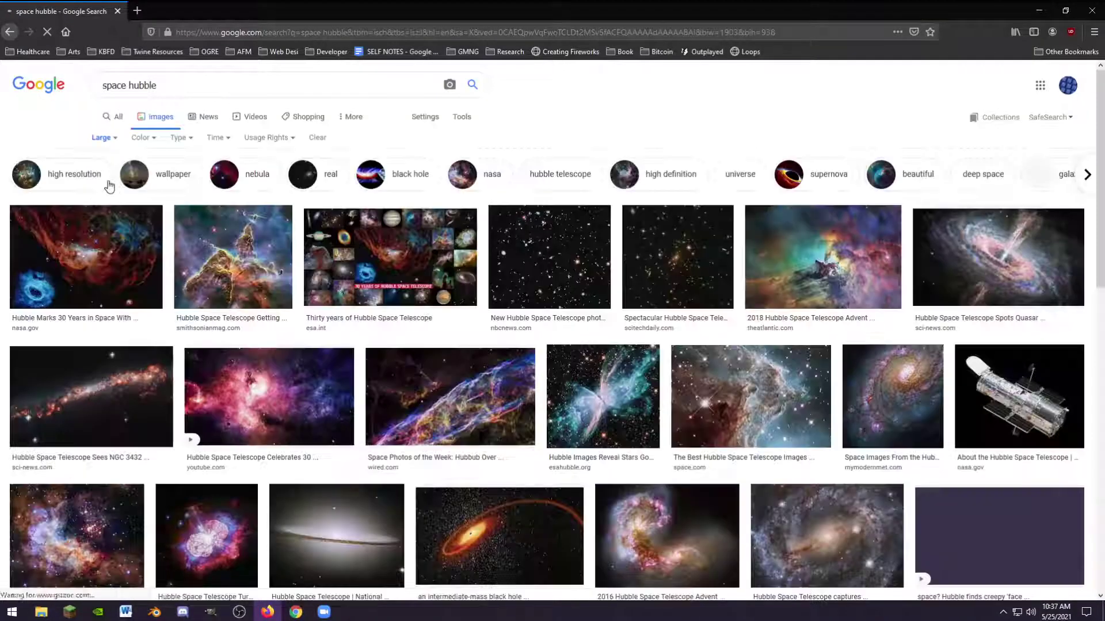
scroll(767, 441, down, 2)
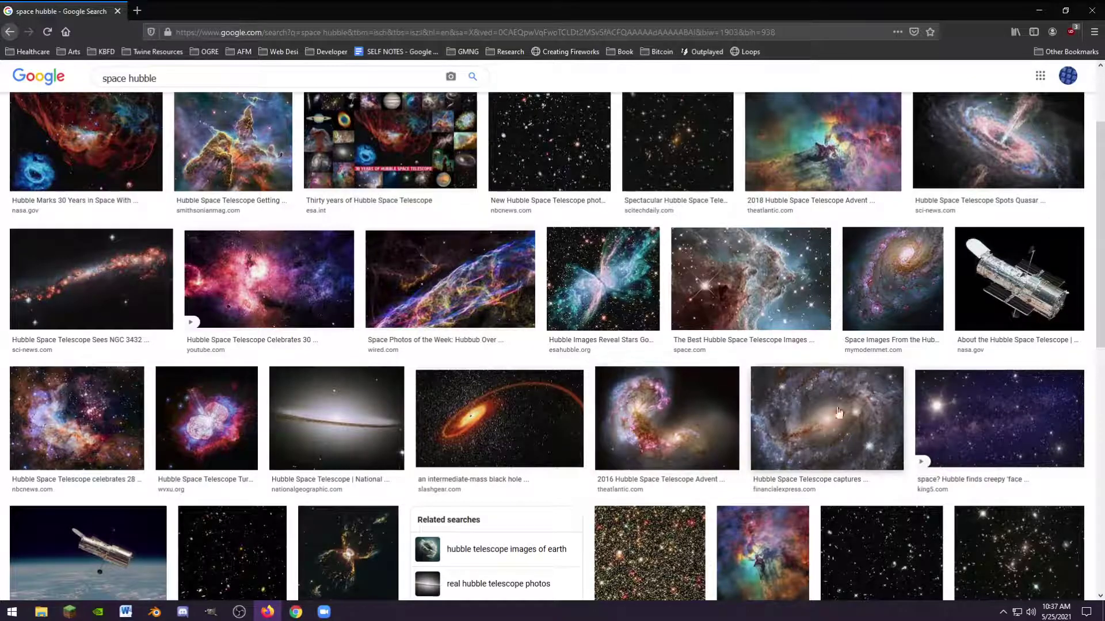
Step: Save the starry purple space image to the Desktop as 'spacebackground'
click(999, 412)
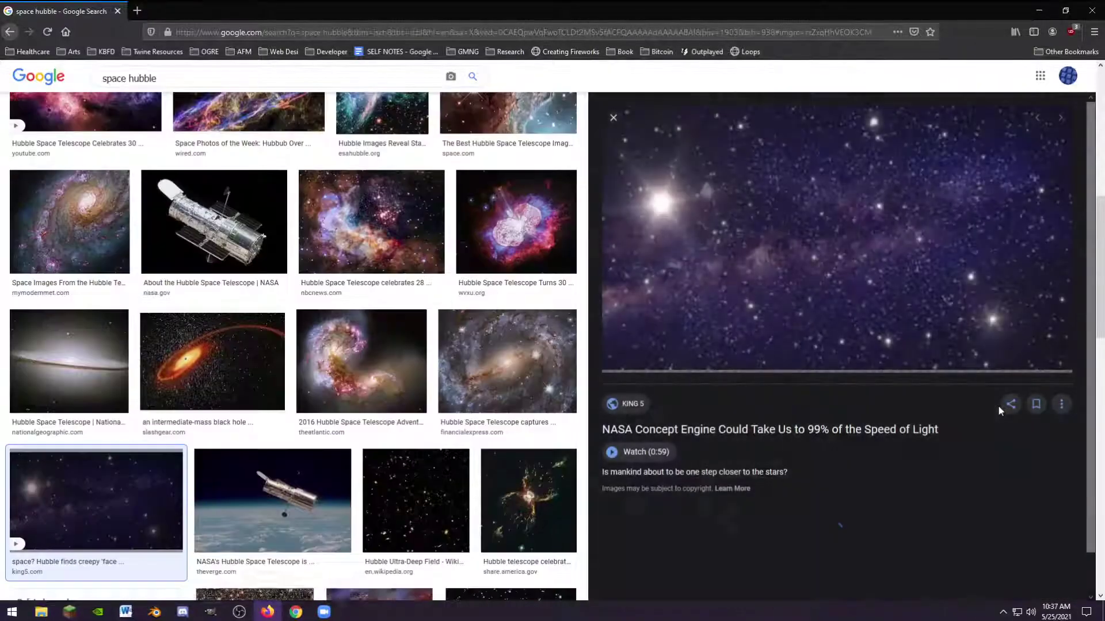
right_click(819, 247)
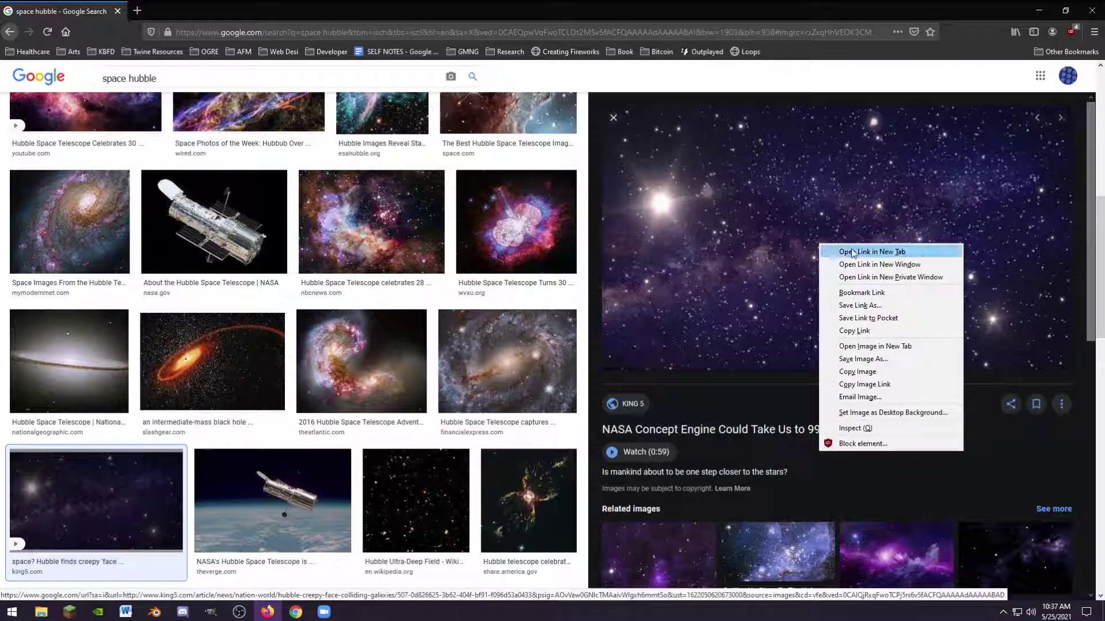
click(894, 361)
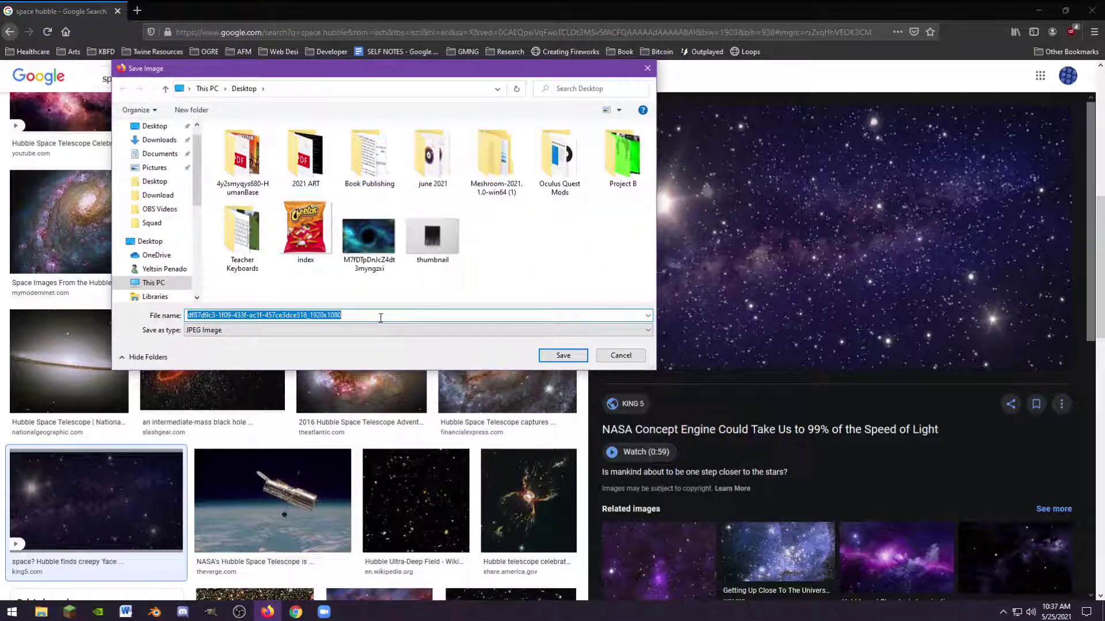
text(spacebackground)
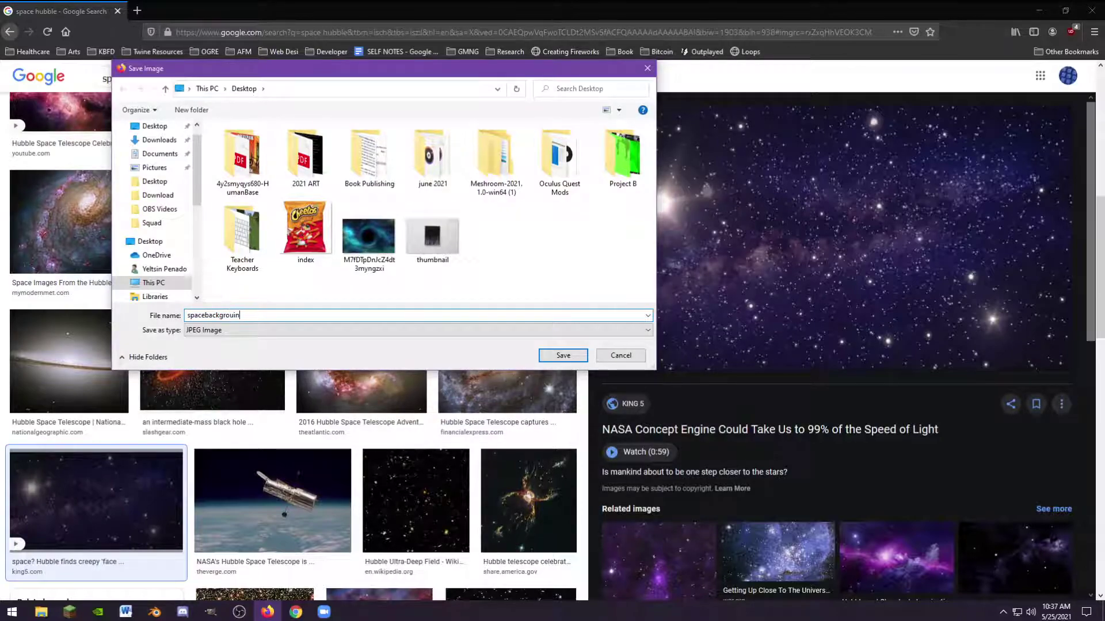
click(563, 355)
Step: Save the NASA Hubble telescope image to the Desktop as a JPEG
scroll(558, 396, up, 4)
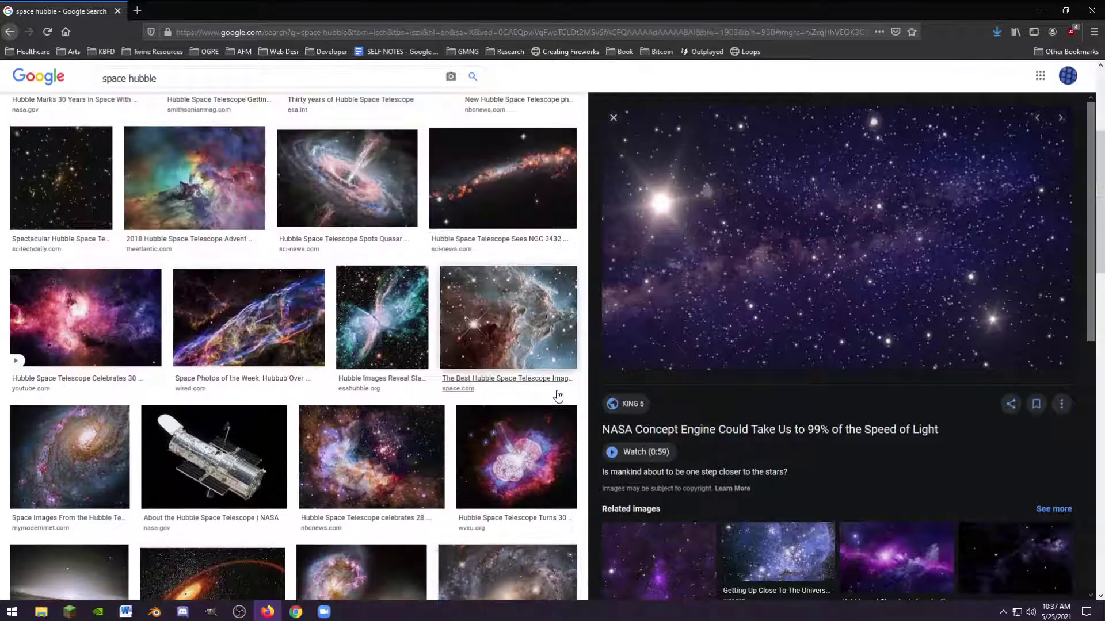
click(213, 457)
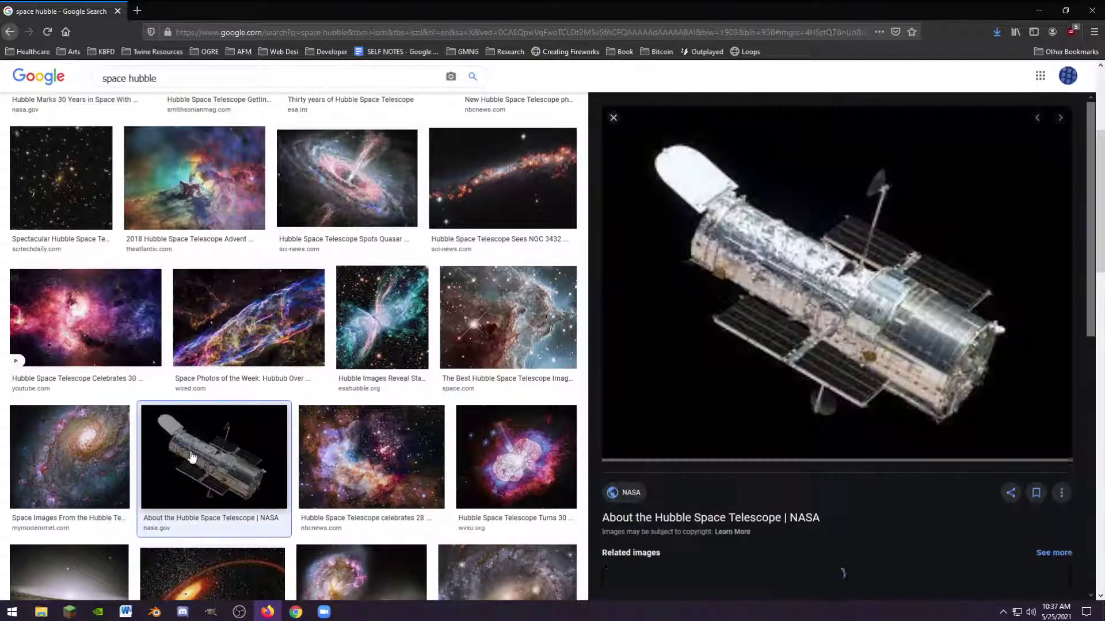
right_click(852, 312)
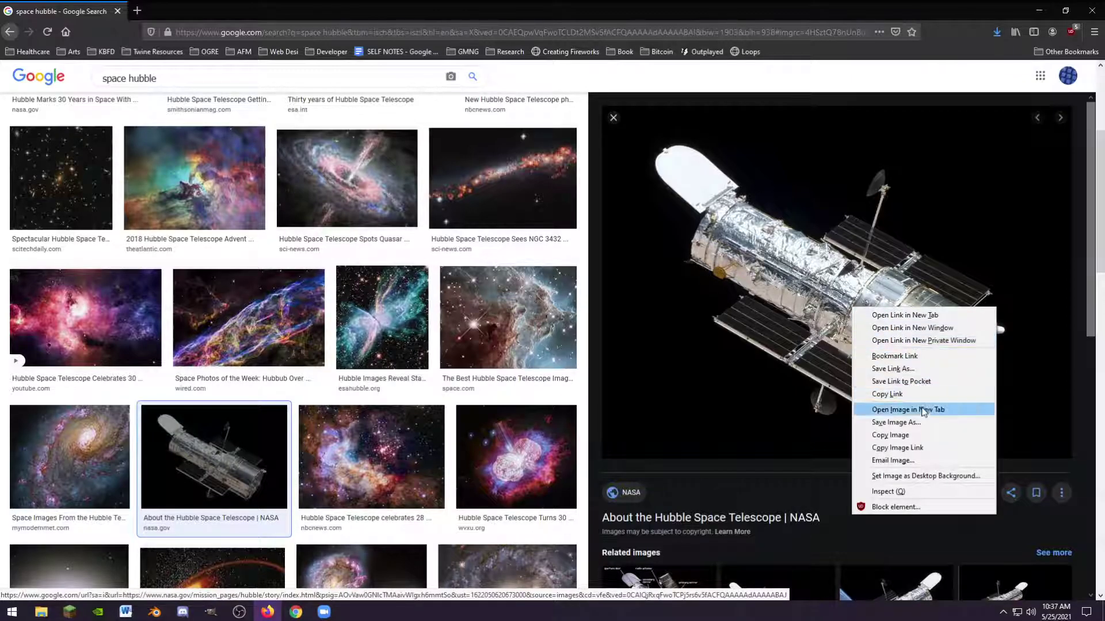
click(897, 422)
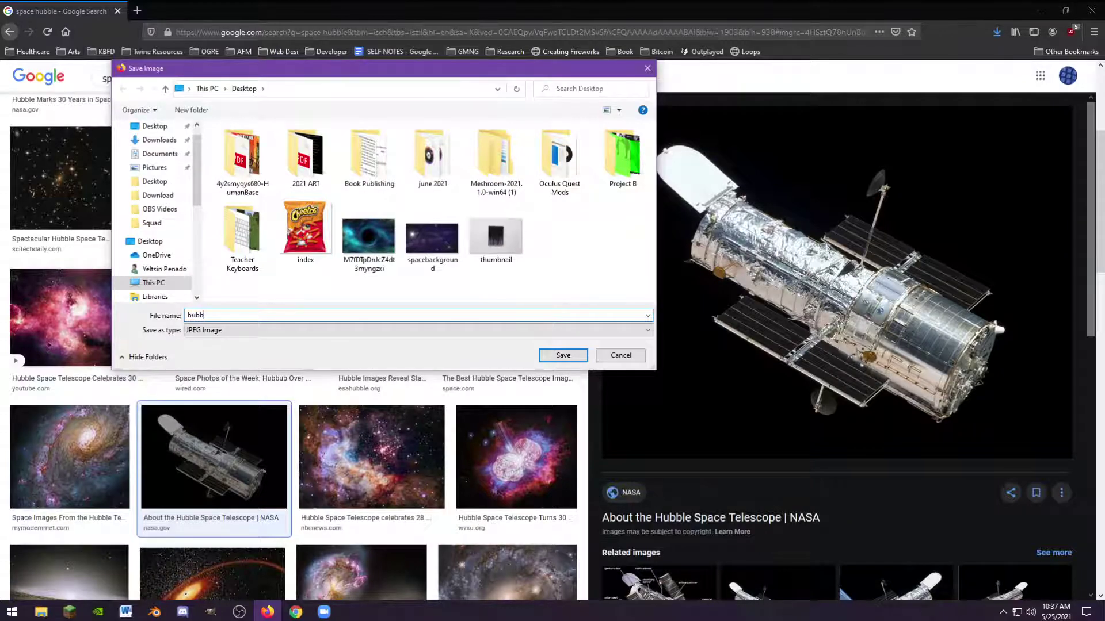
click(564, 354)
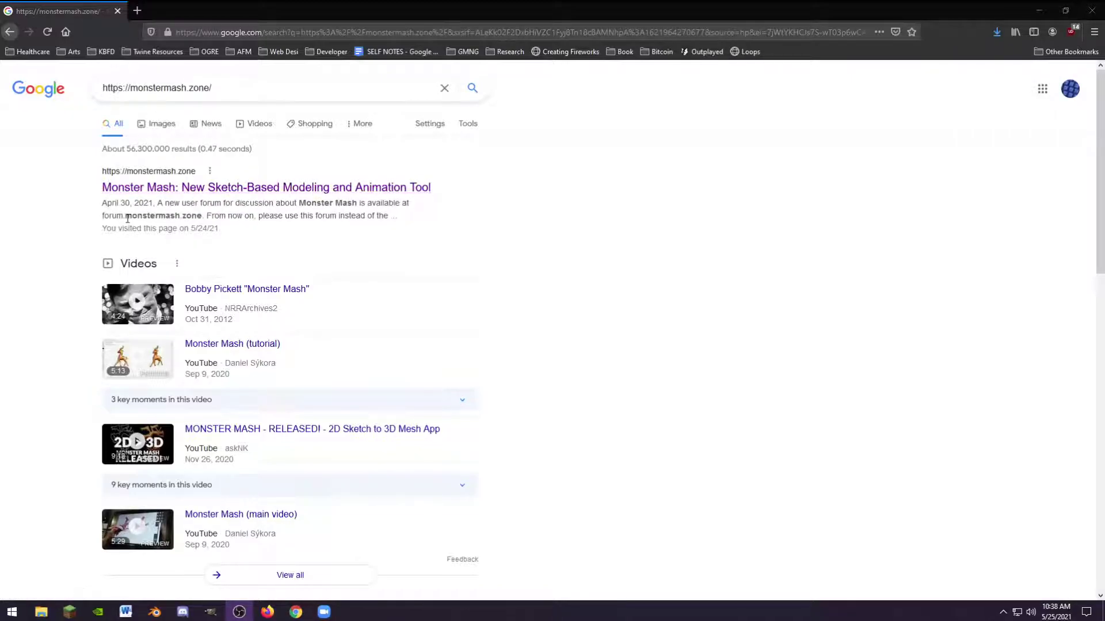
Step: Open the Monster Mash site at monstermash.zone with an empty canvas
drag(108, 202, 331, 216)
click(275, 233)
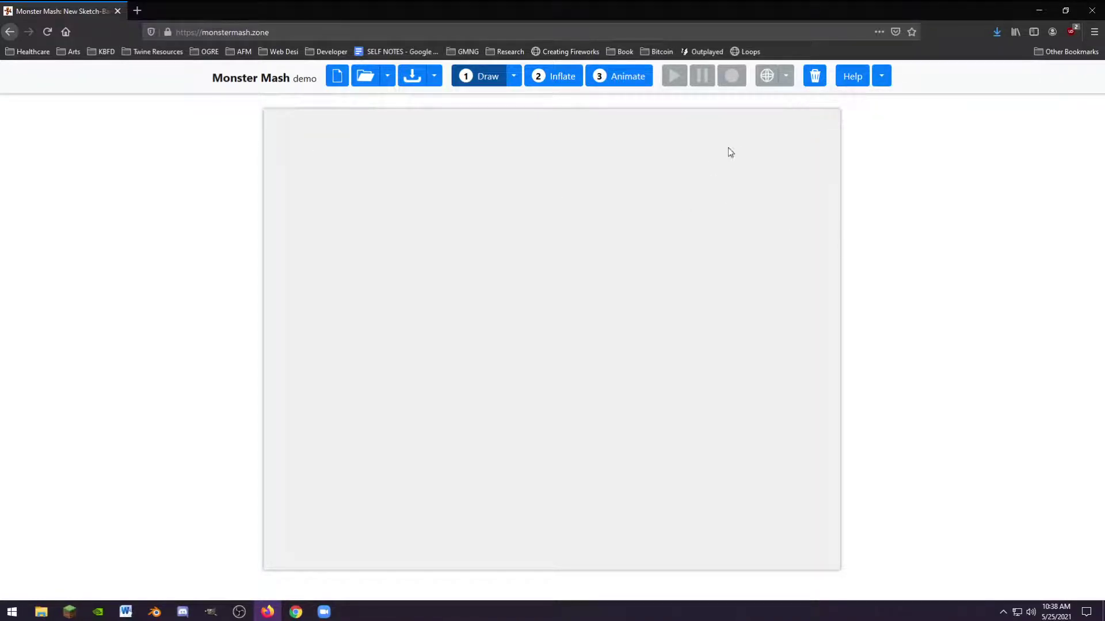
click(882, 80)
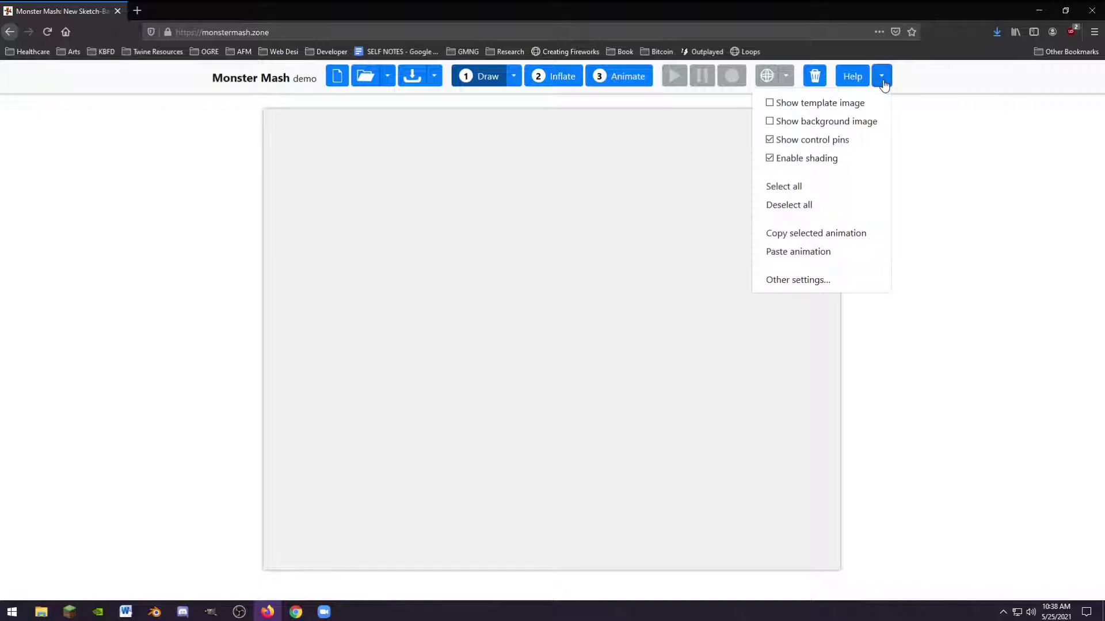
click(955, 190)
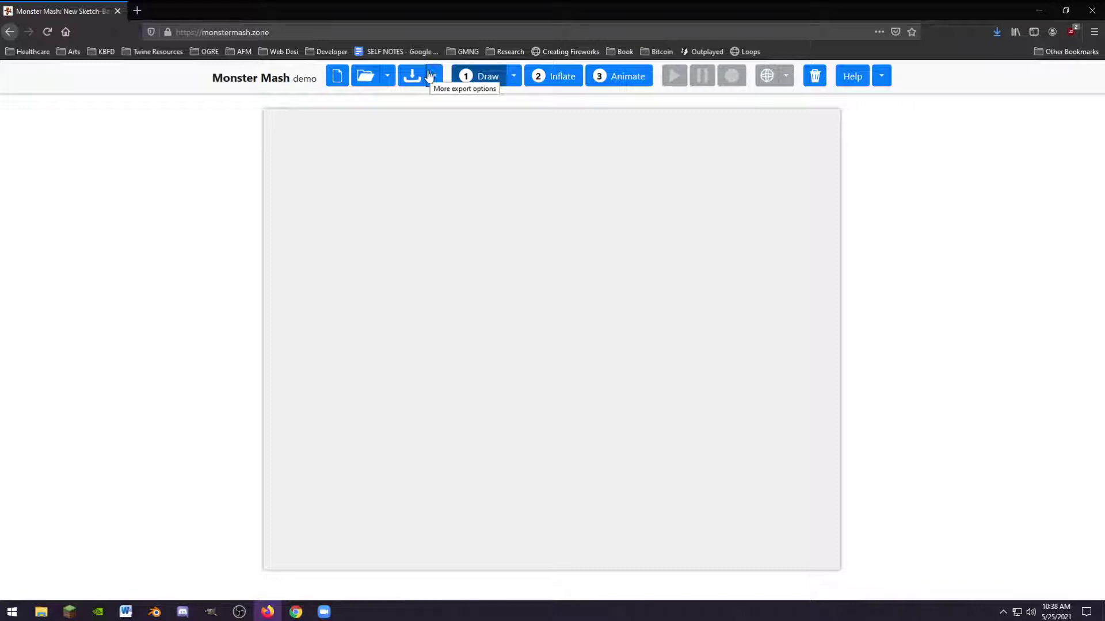
Step: Upload the spacebackground image from the Desktop as the background
click(384, 77)
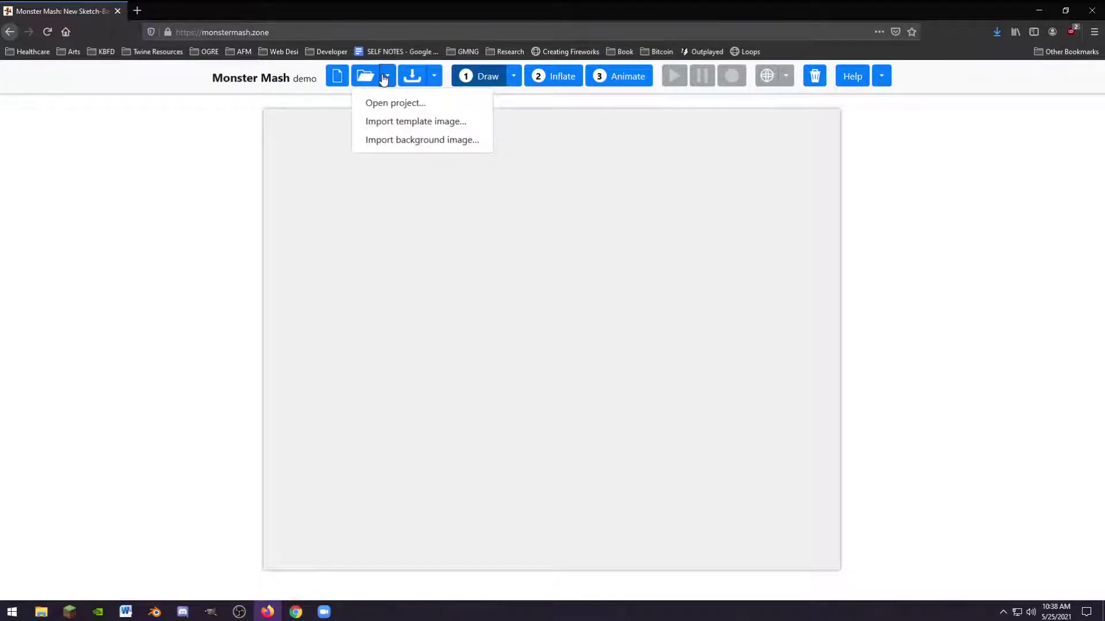
click(397, 140)
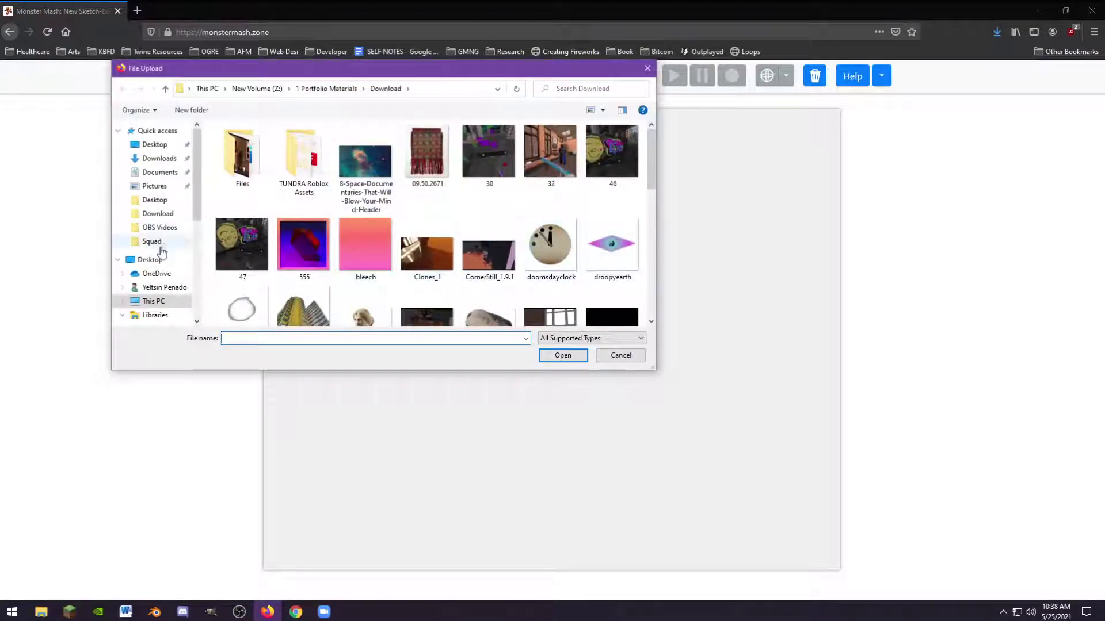
click(159, 263)
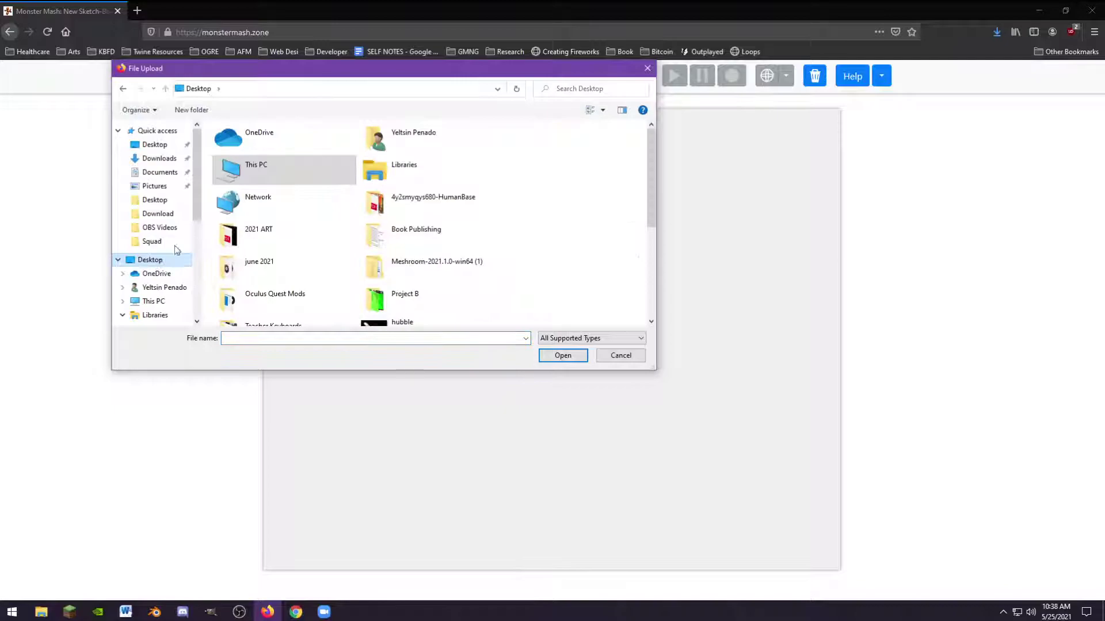
scroll(443, 270, down, 3)
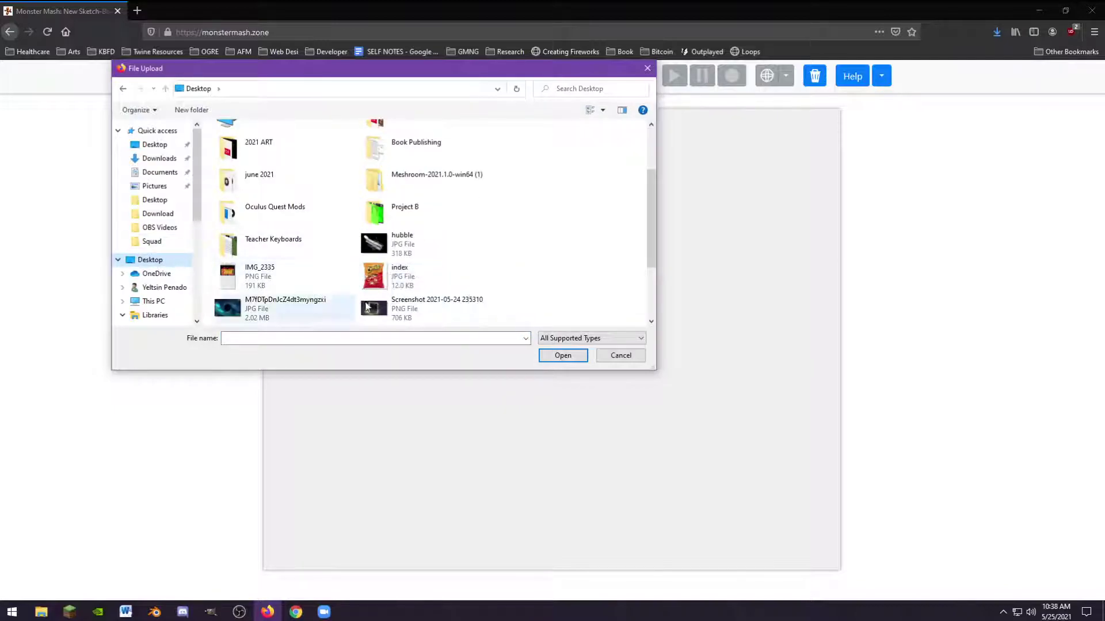
scroll(368, 306, down, 3)
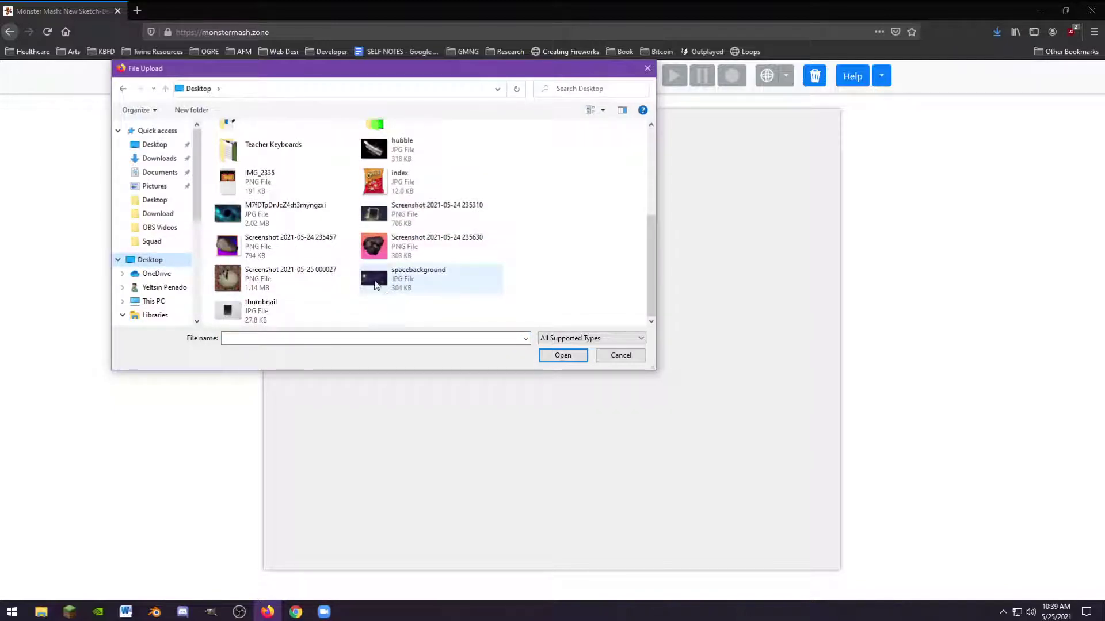
click(375, 284)
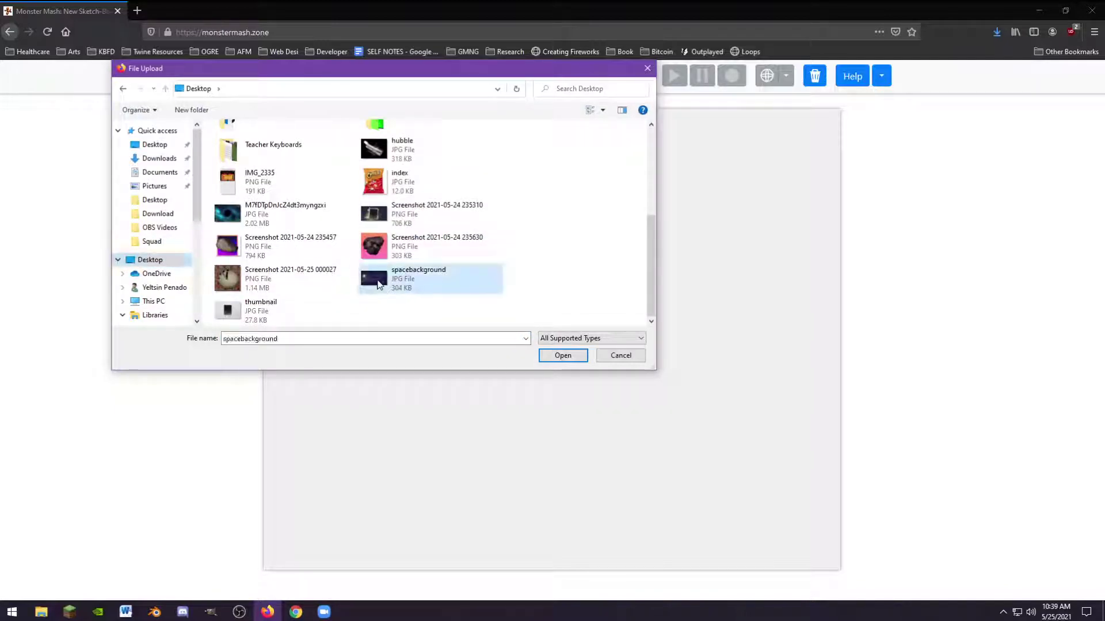
click(573, 355)
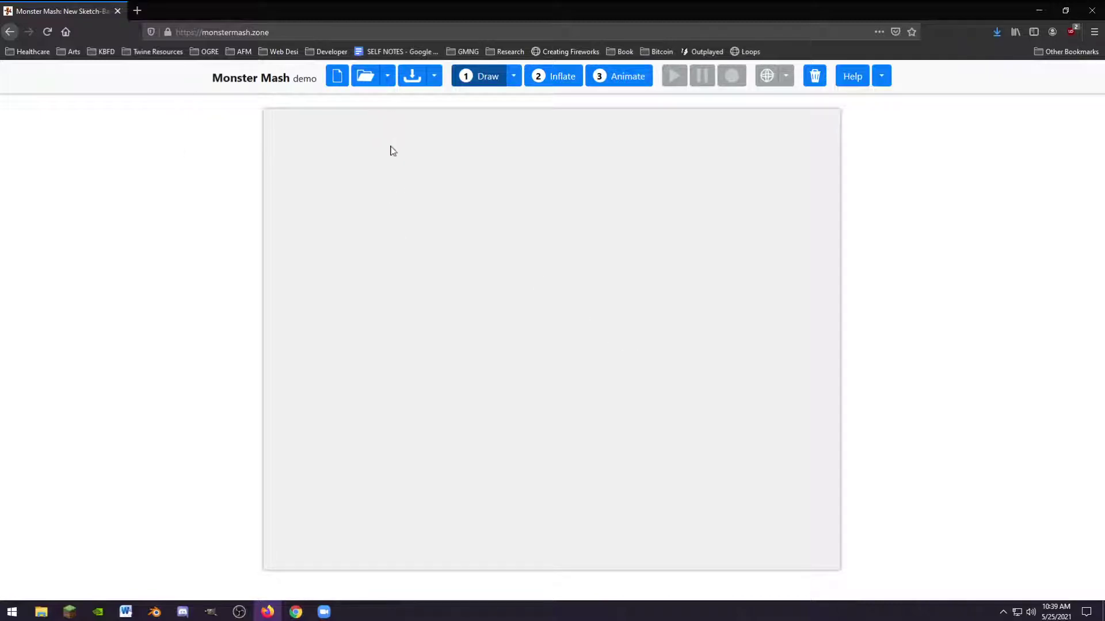
Step: Import the hubble image from the Desktop as the template image
click(388, 77)
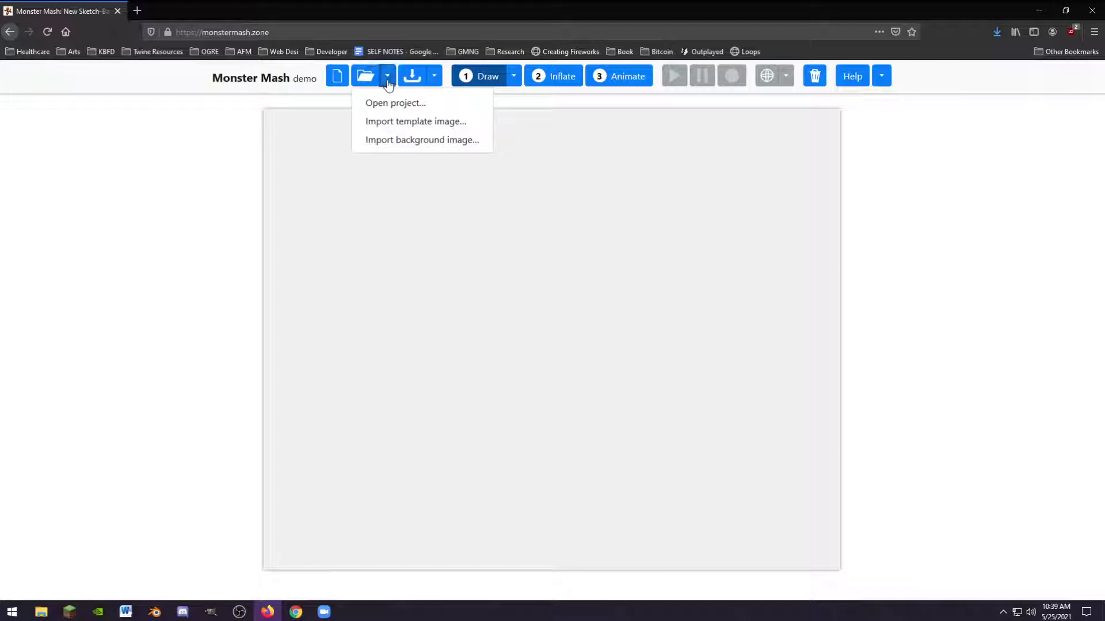
click(399, 123)
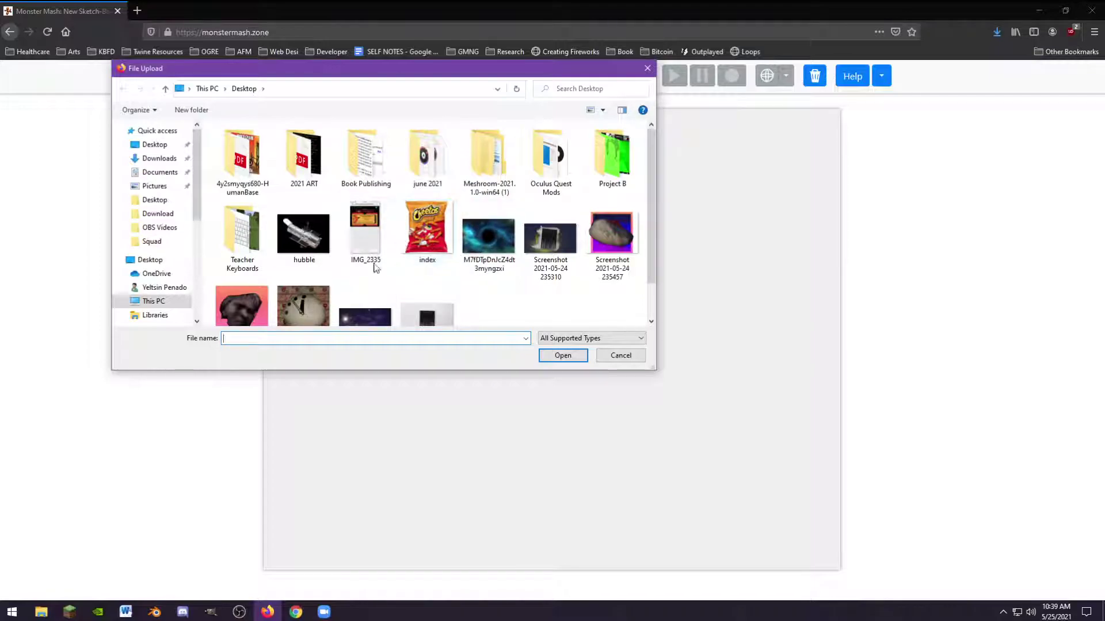
click(314, 233)
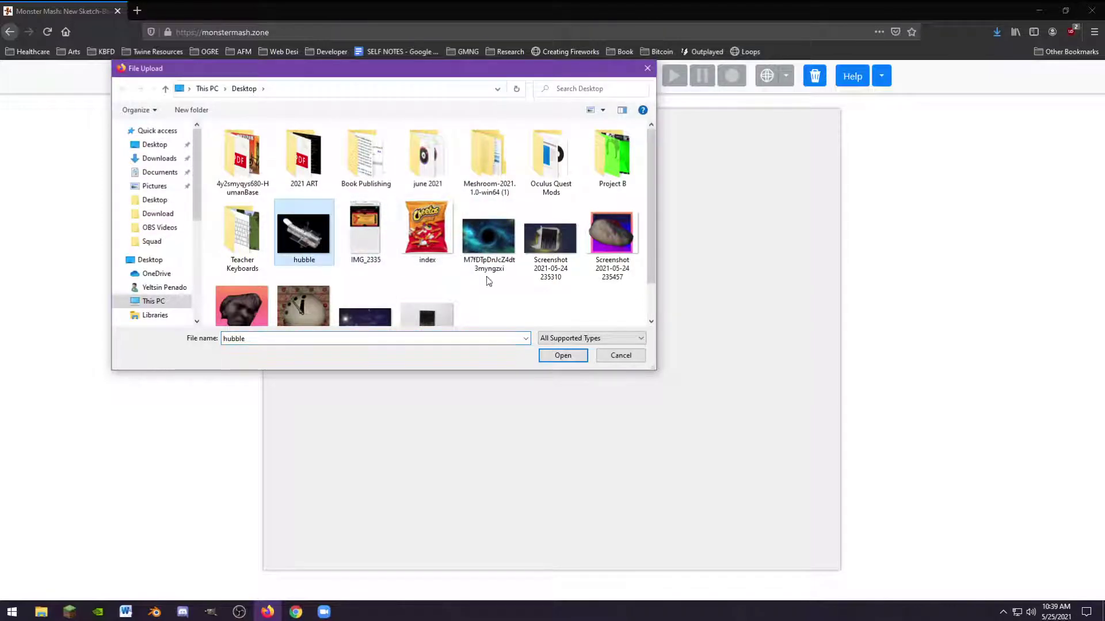
click(562, 356)
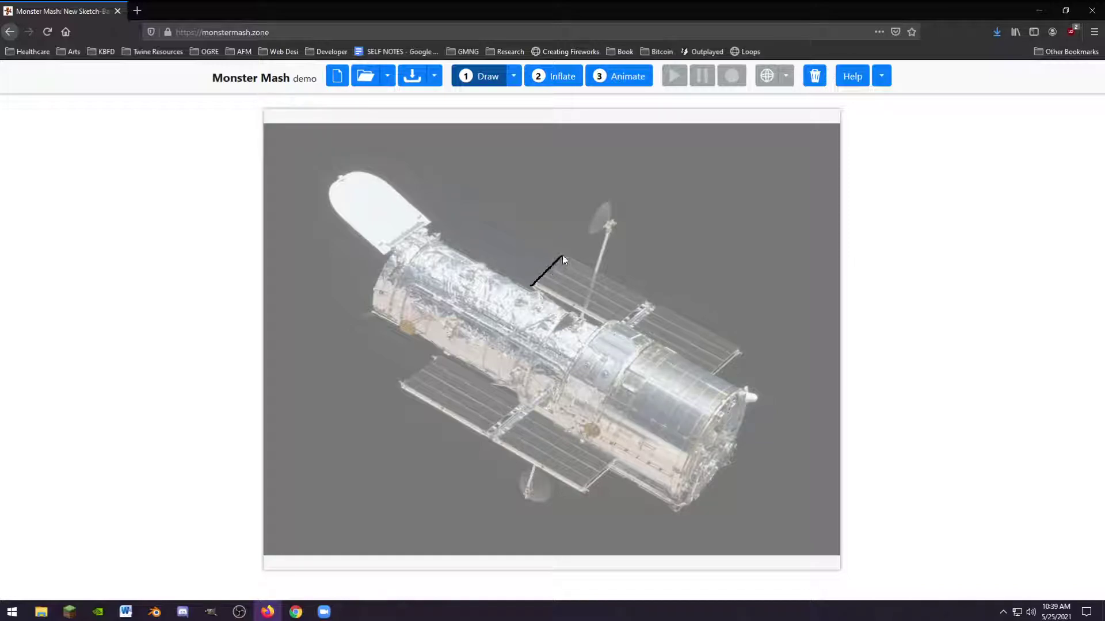
Step: Trace a closed outline around the telescope body, solar panels, antenna and door
drag(594, 268, 596, 233)
drag(608, 276, 687, 323)
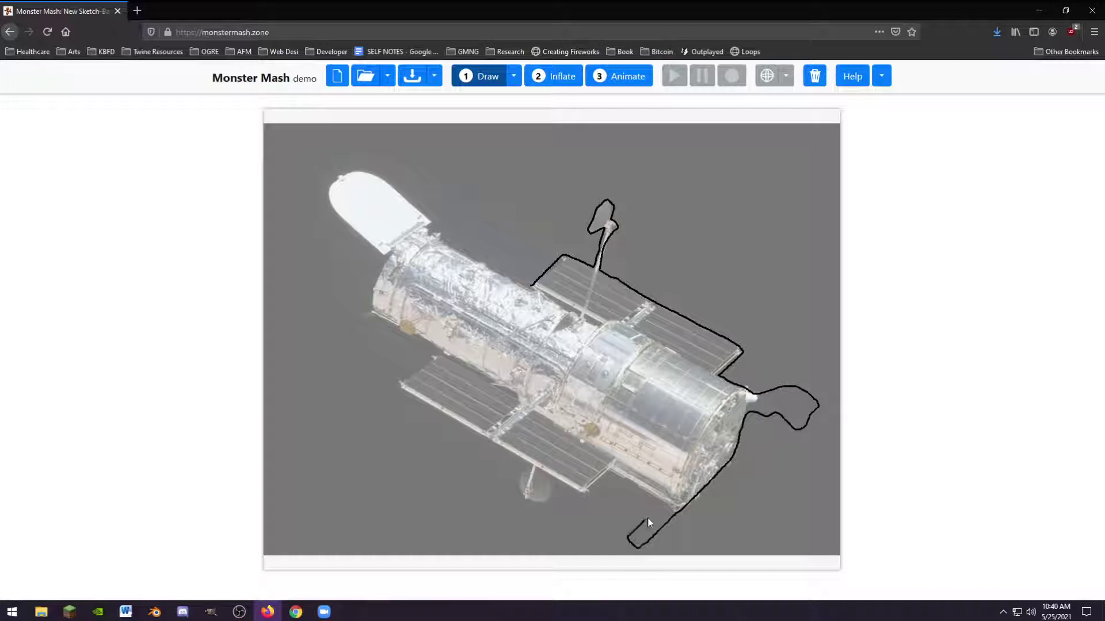
drag(647, 496, 612, 476)
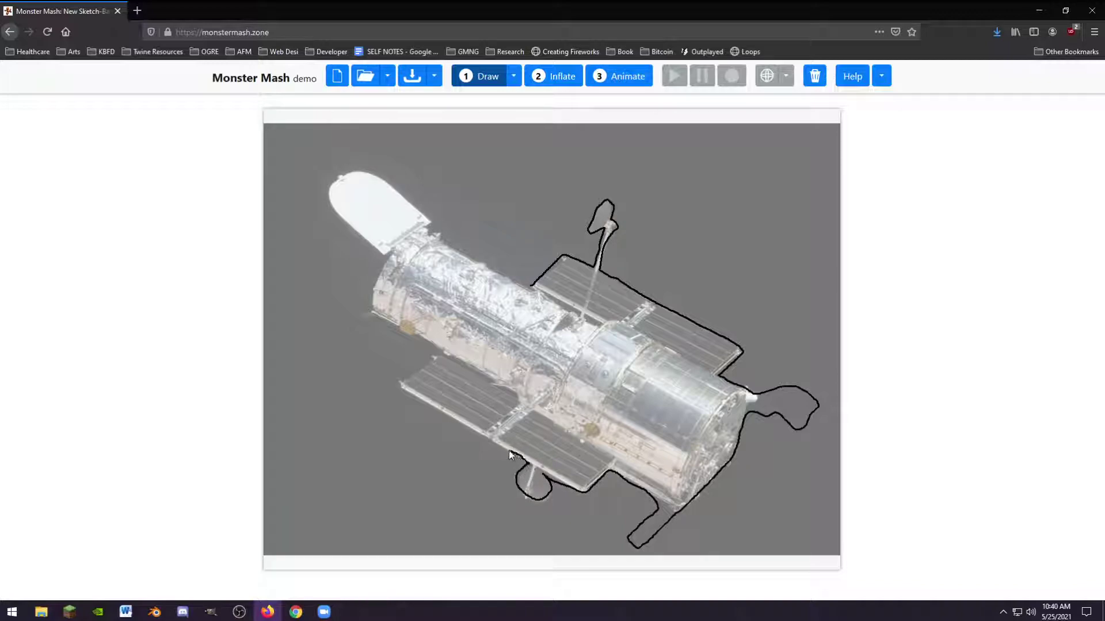
mouse_move(429, 408)
mouse_down()
mouse_move(403, 384)
mouse_move(427, 344)
mouse_up()
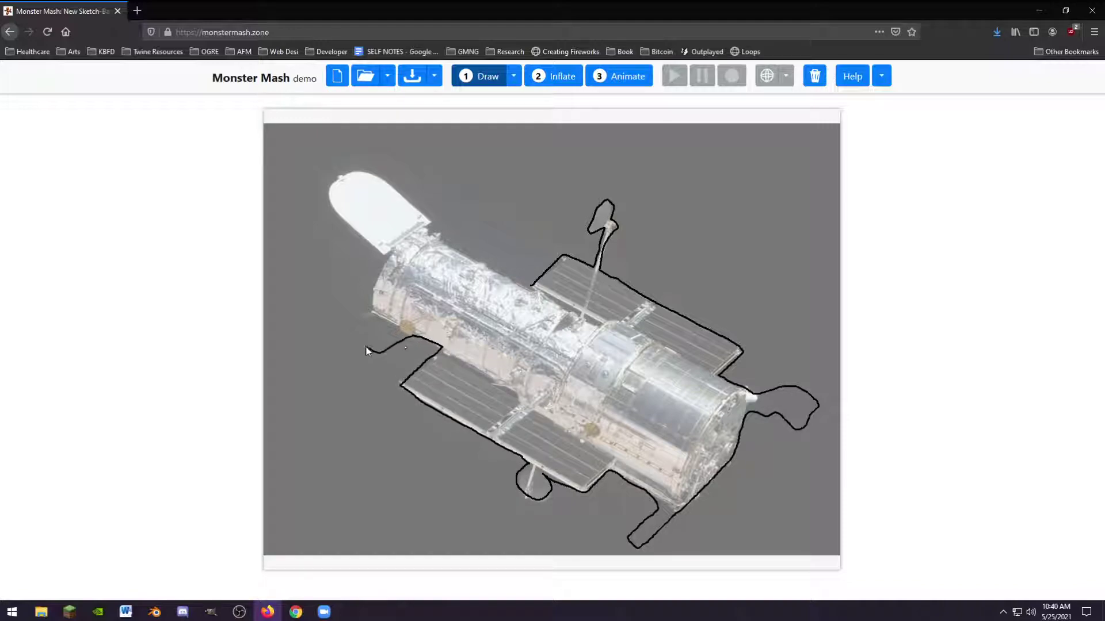
mouse_move(393, 328)
mouse_down()
mouse_move(372, 304)
mouse_move(393, 252)
mouse_move(373, 248)
mouse_move(328, 190)
mouse_move(369, 172)
mouse_move(433, 237)
mouse_up()
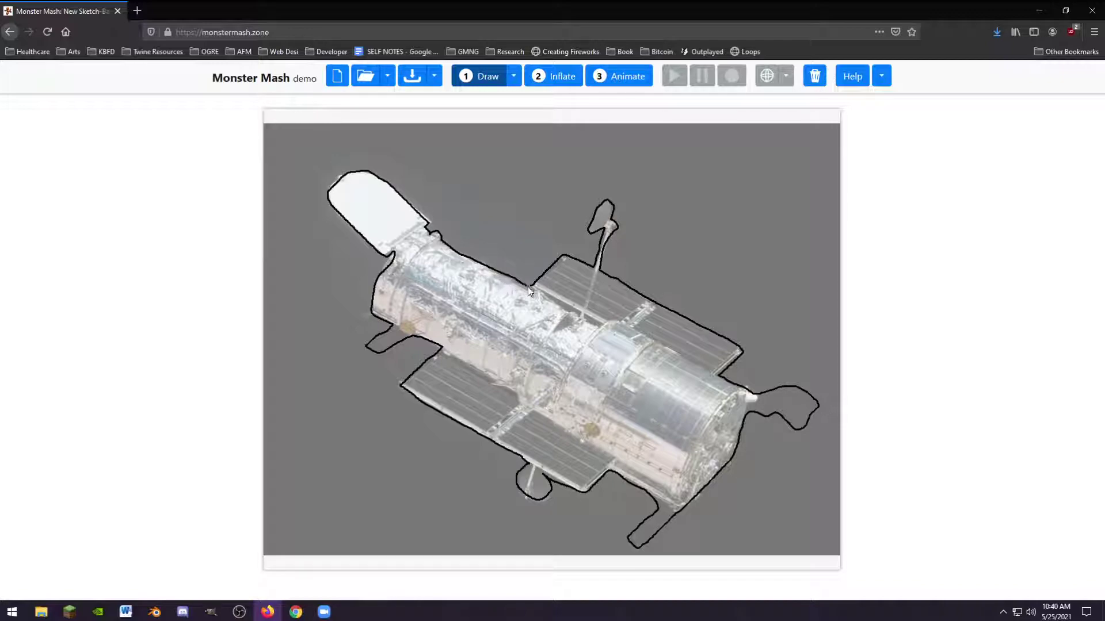
drag(531, 285, 535, 290)
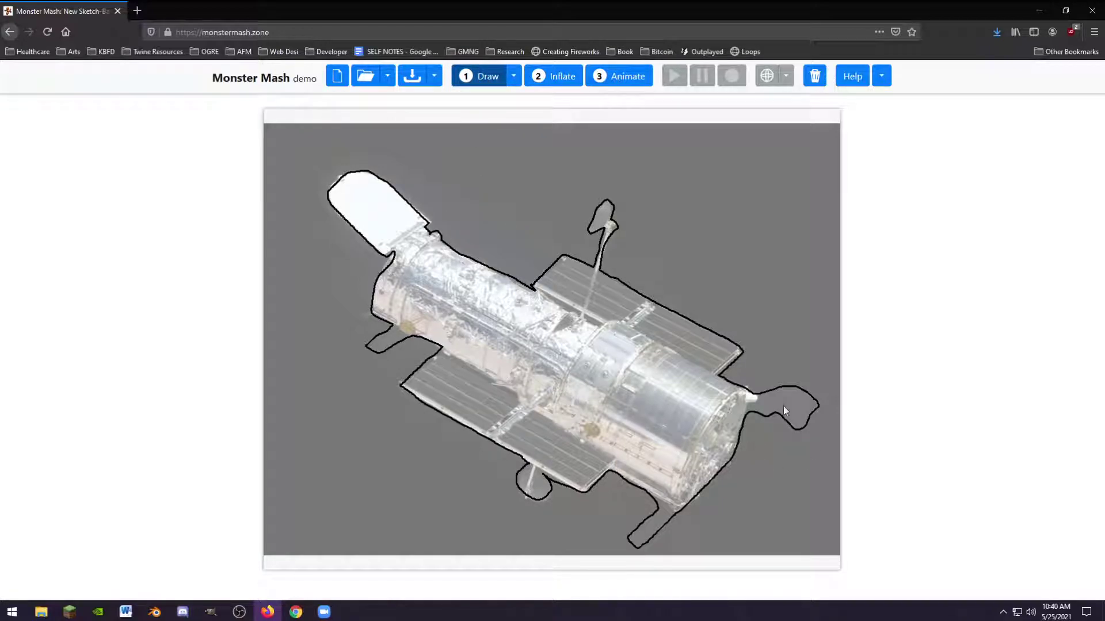
Step: Inflate the traced outline into a 3D model and rotate it to inspect it
click(550, 79)
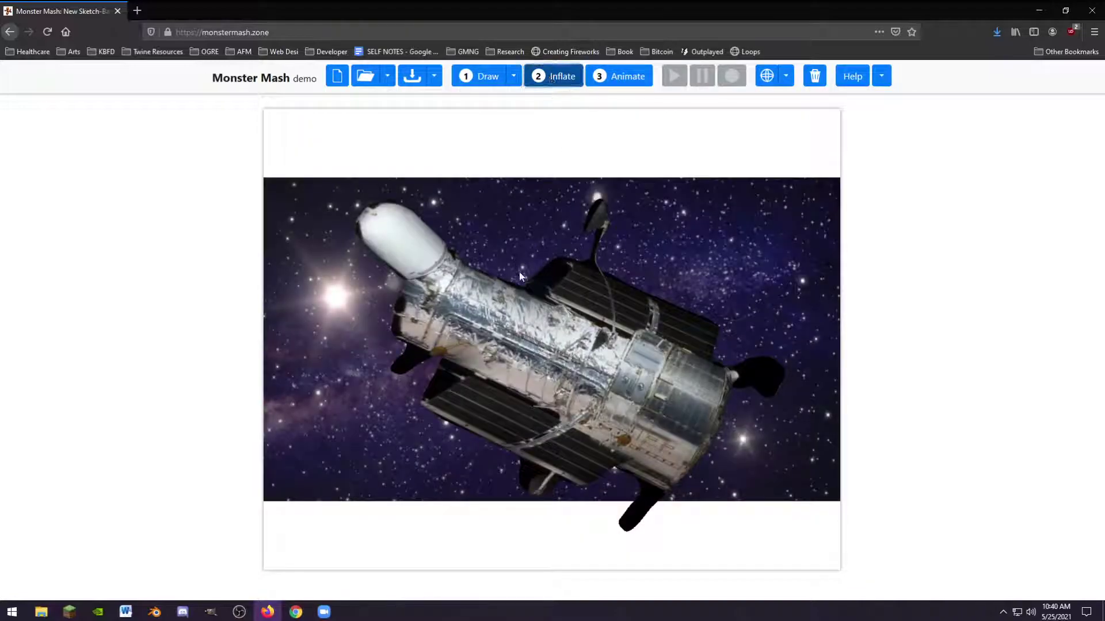
drag(536, 367, 611, 409)
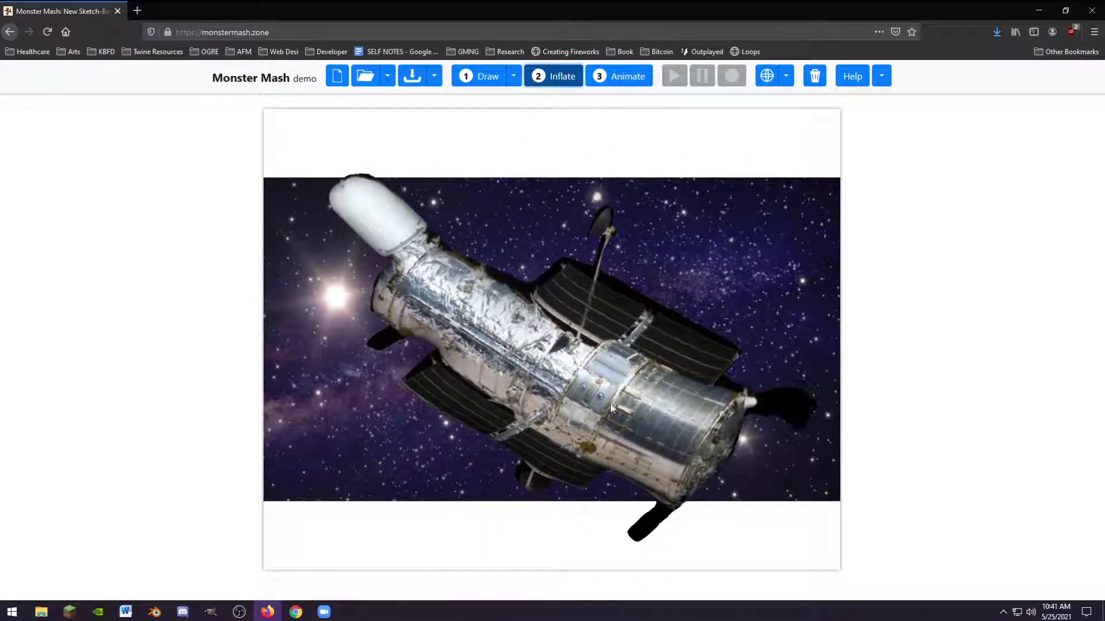
drag(711, 443, 664, 401)
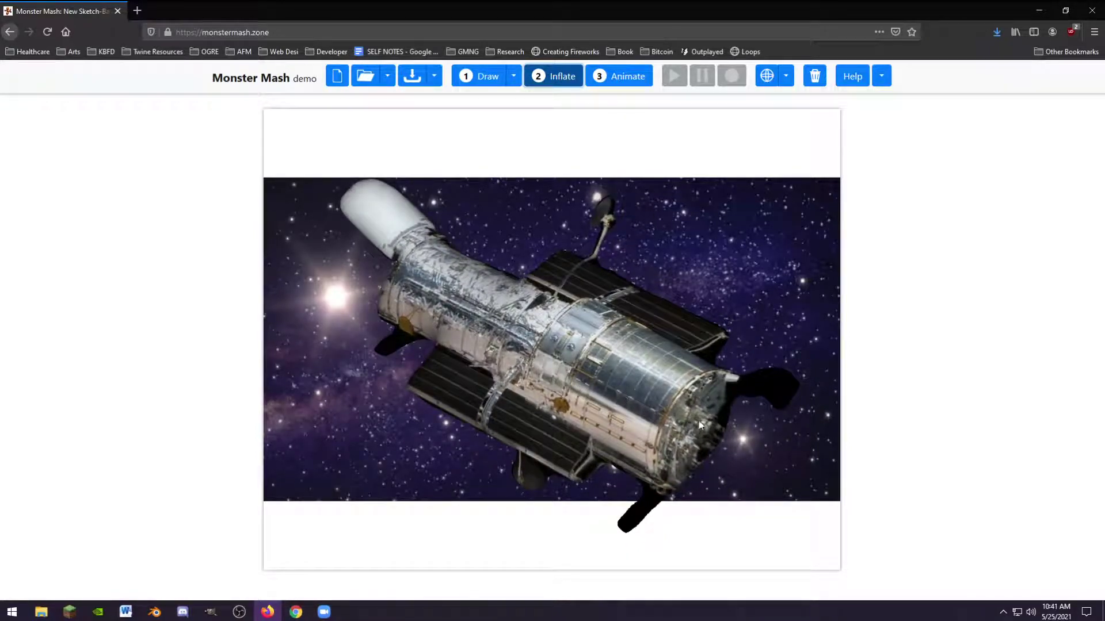
mouse_move(699, 419)
mouse_down()
mouse_move(510, 430)
mouse_move(592, 444)
mouse_move(668, 440)
mouse_move(721, 422)
mouse_up()
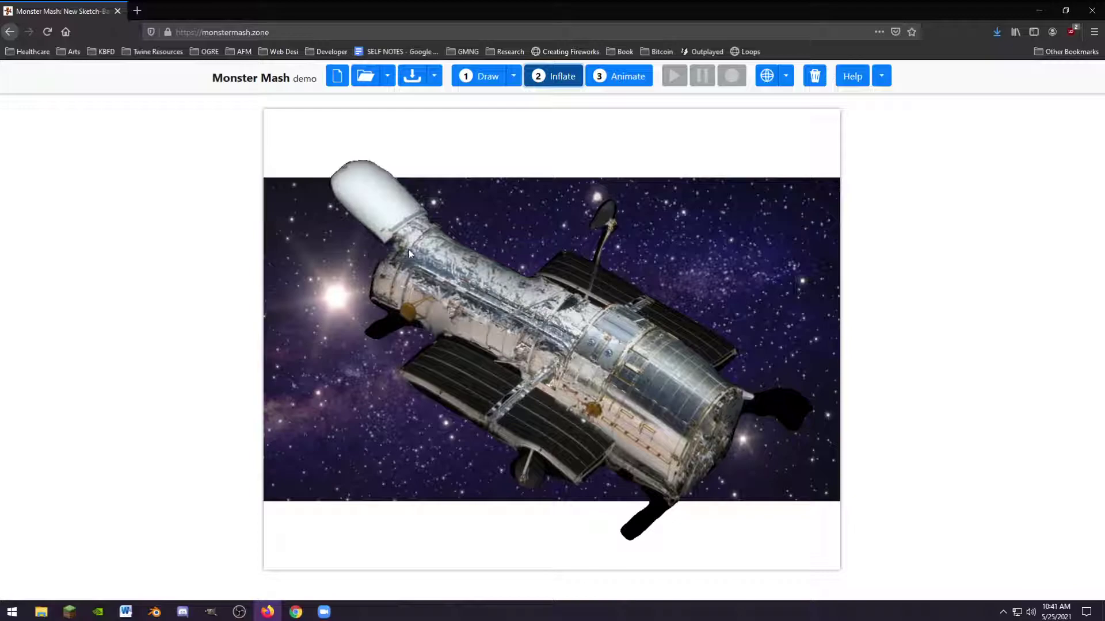
drag(410, 254, 403, 256)
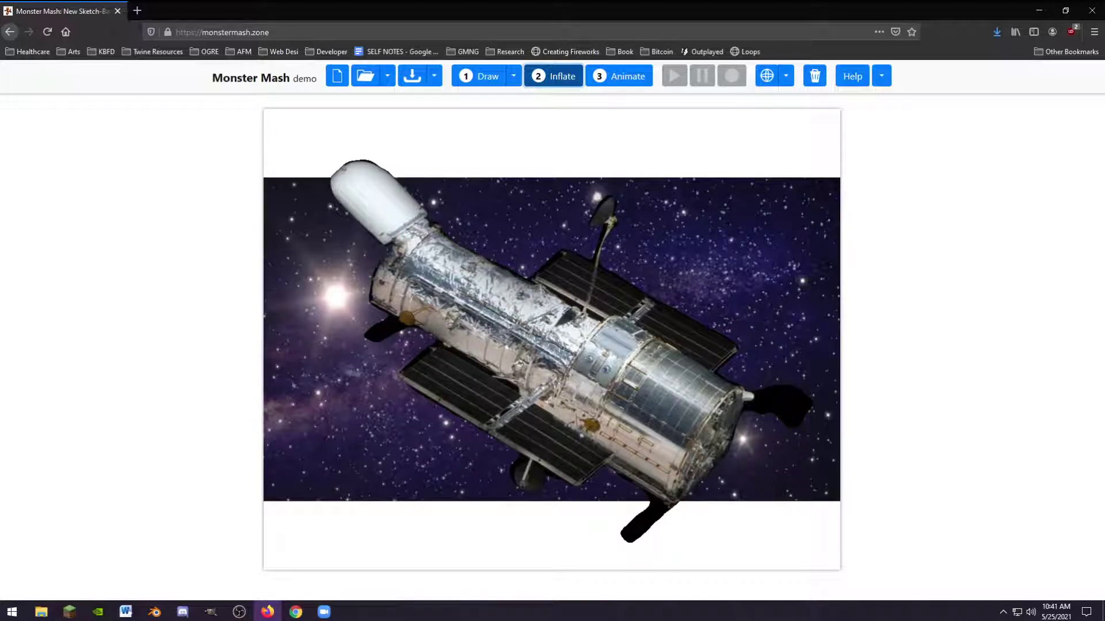
Step: Orbit the Hubble model to its other side, white door toward the upper right
click(767, 75)
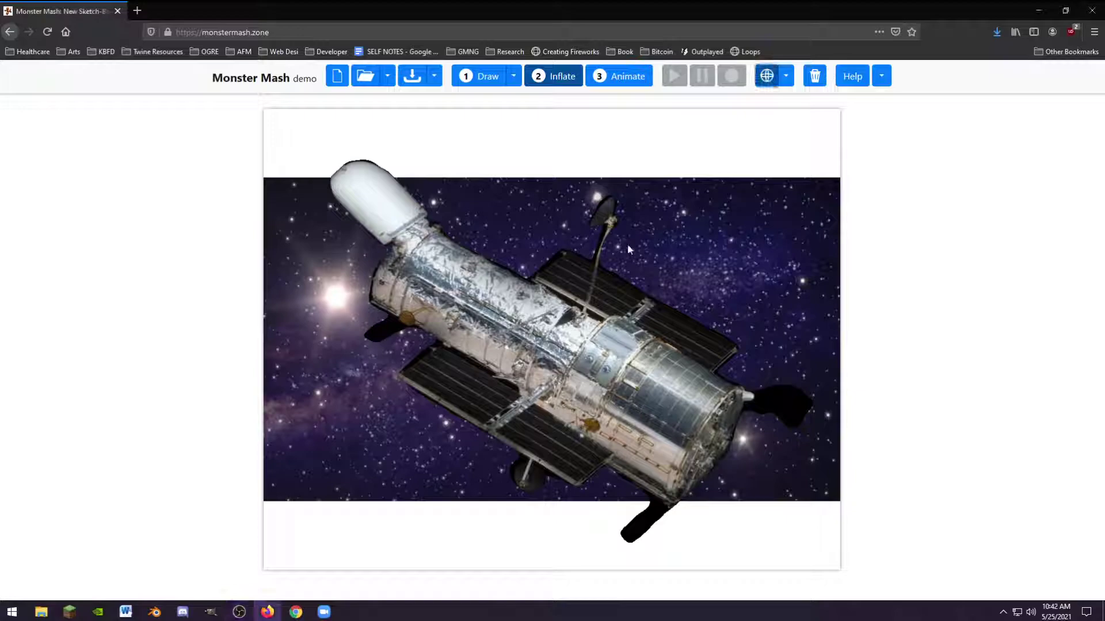
drag(607, 335, 666, 288)
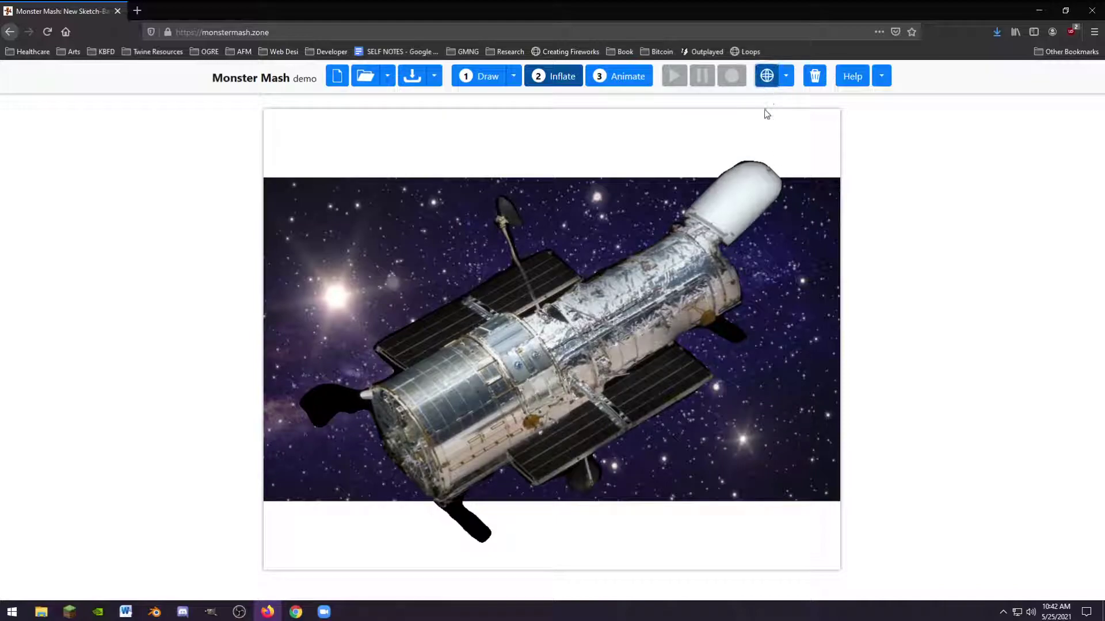
drag(593, 299, 621, 325)
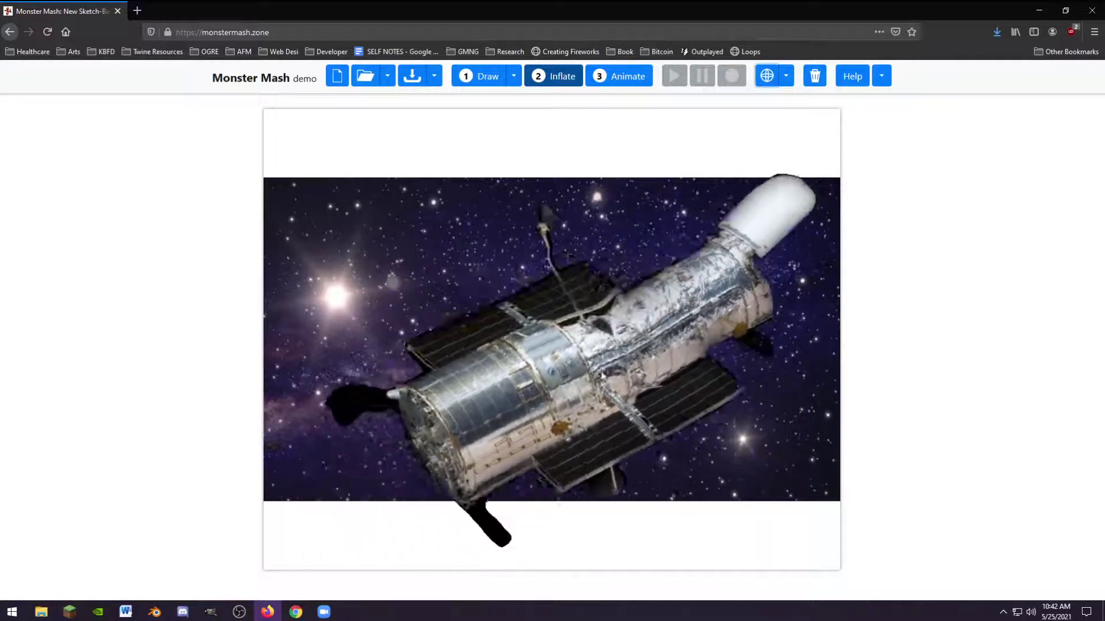
drag(603, 373, 761, 340)
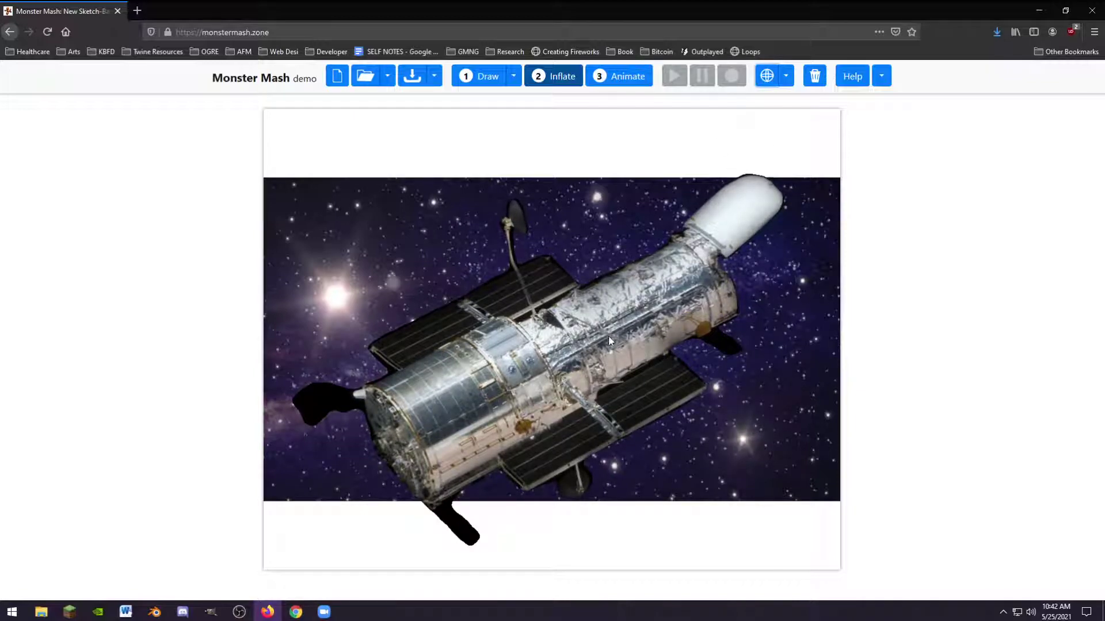
drag(610, 341, 719, 230)
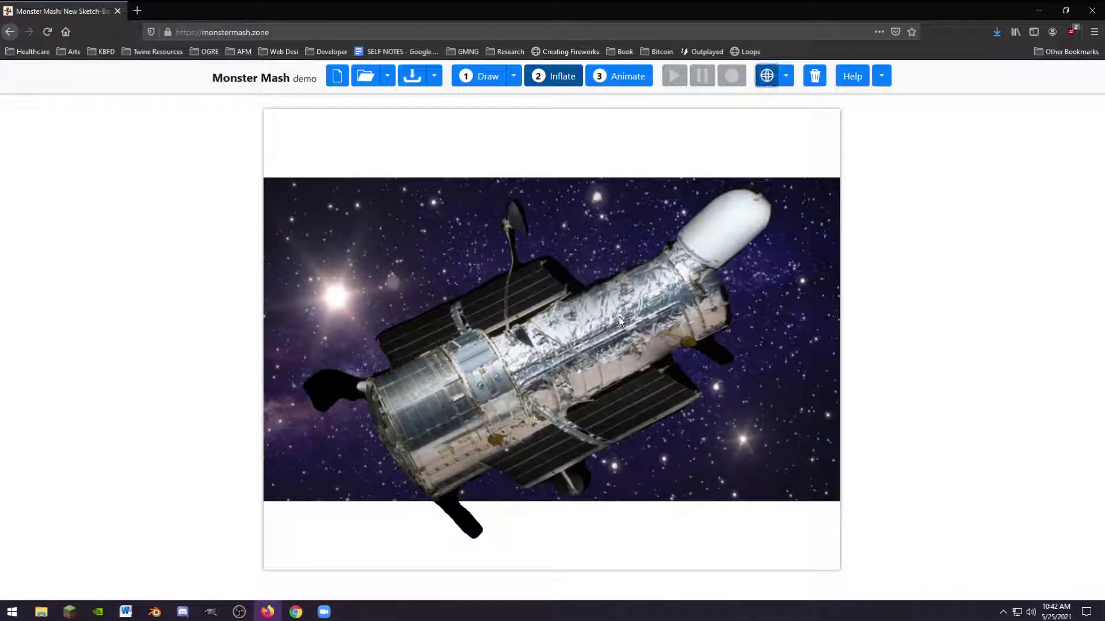
drag(619, 321, 630, 247)
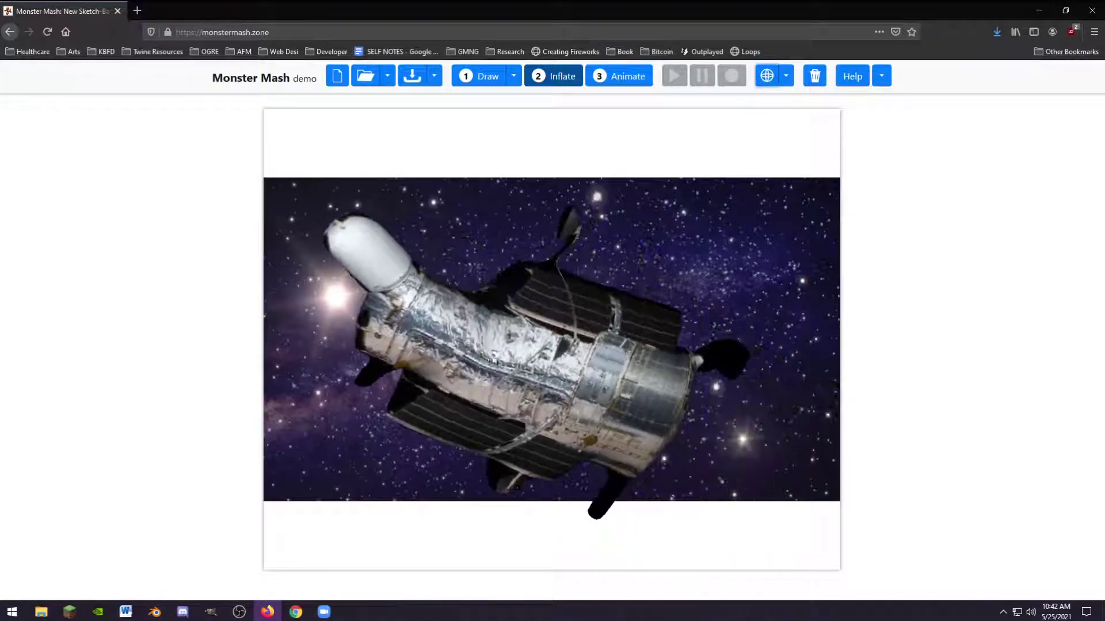
drag(574, 357, 697, 316)
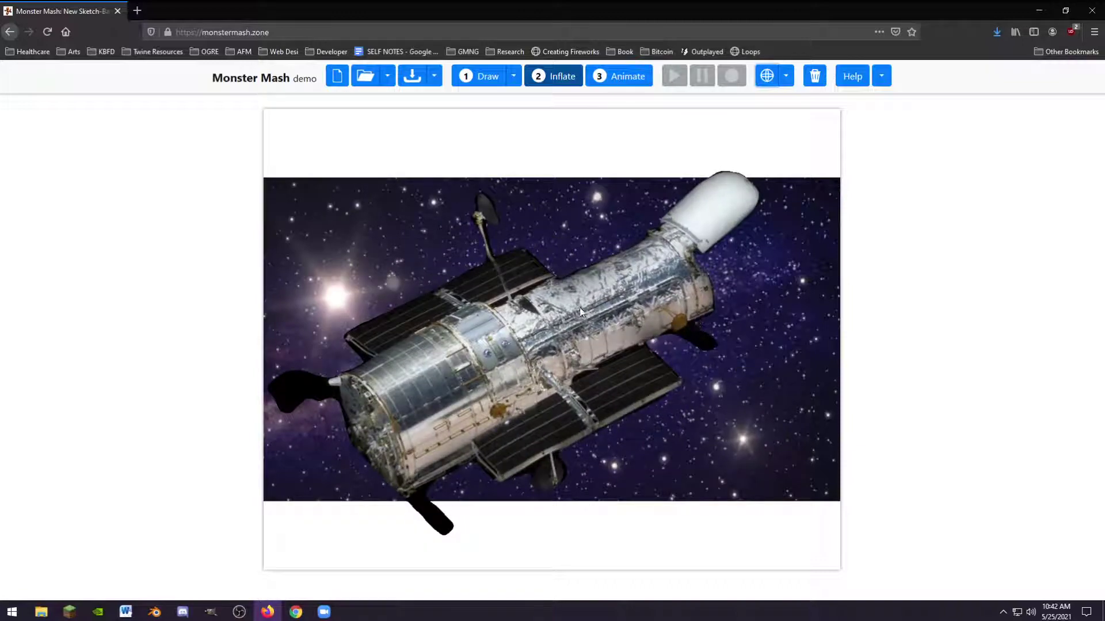
mouse_move(584, 311)
mouse_down()
mouse_move(573, 331)
mouse_move(591, 322)
mouse_up()
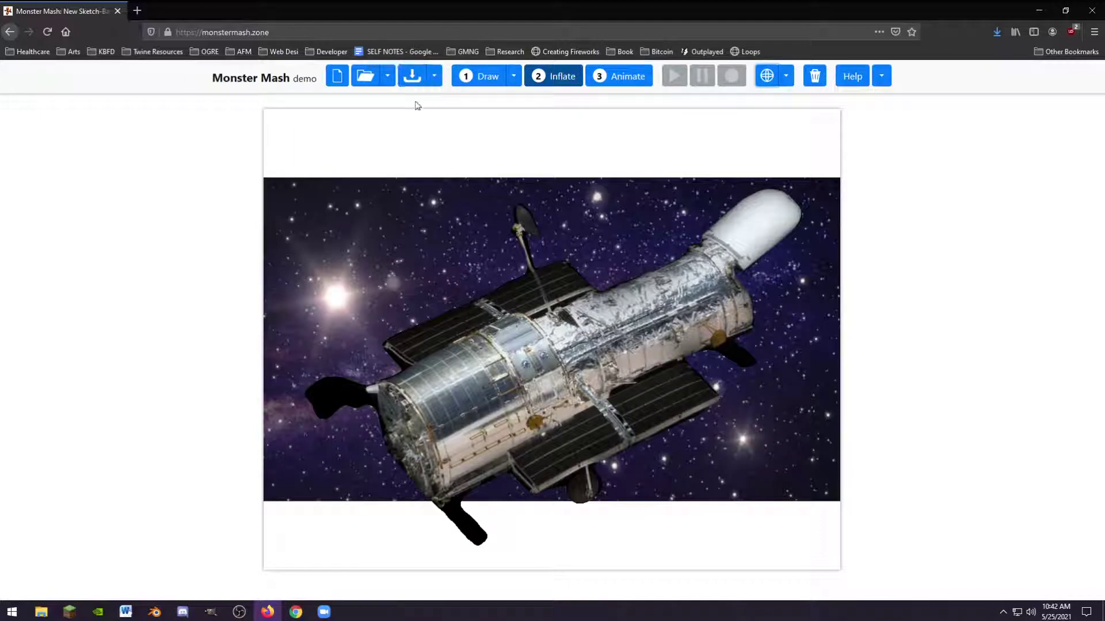
Step: Export the current frame as mm_frame.obj and cancel the mm_frame.png download prompt
click(434, 77)
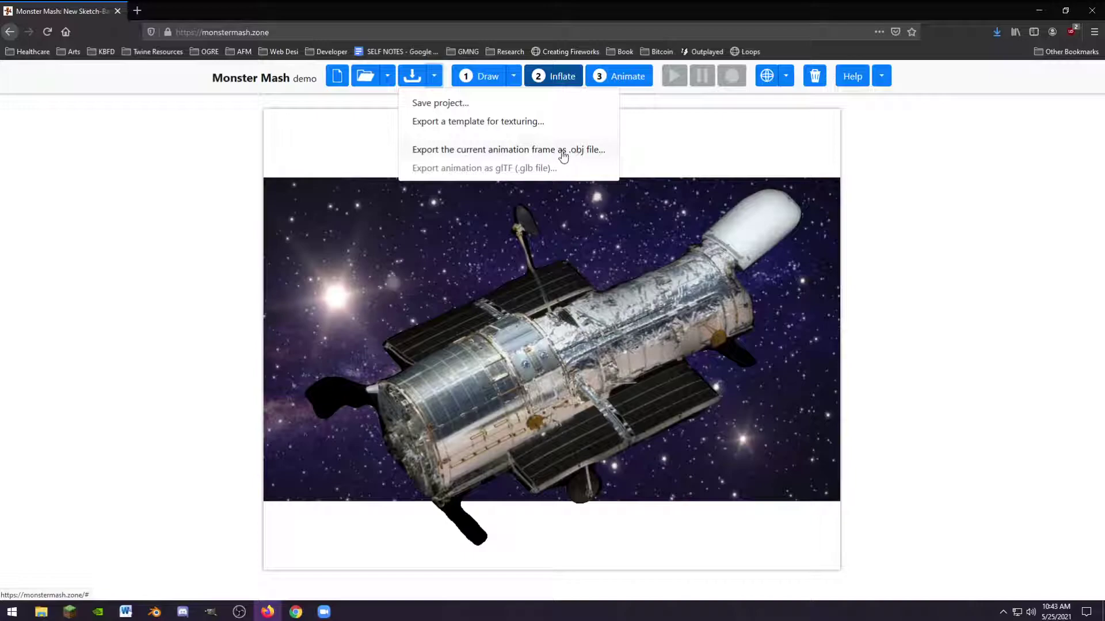
click(535, 150)
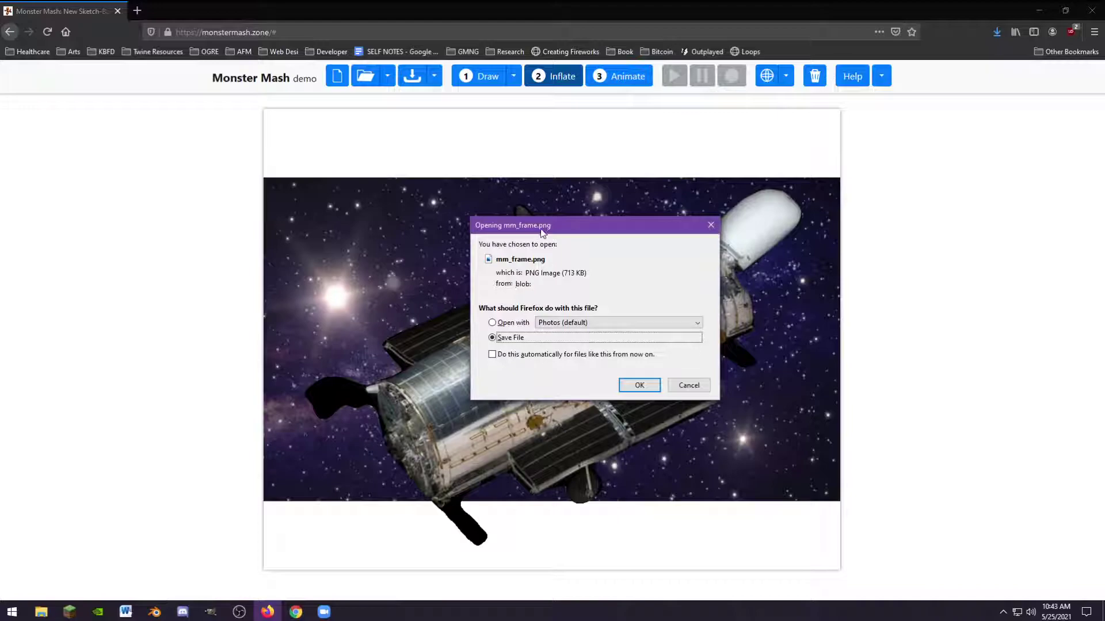
mouse_move(562, 230)
mouse_down()
mouse_move(863, 262)
mouse_move(567, 223)
mouse_move(566, 233)
mouse_up()
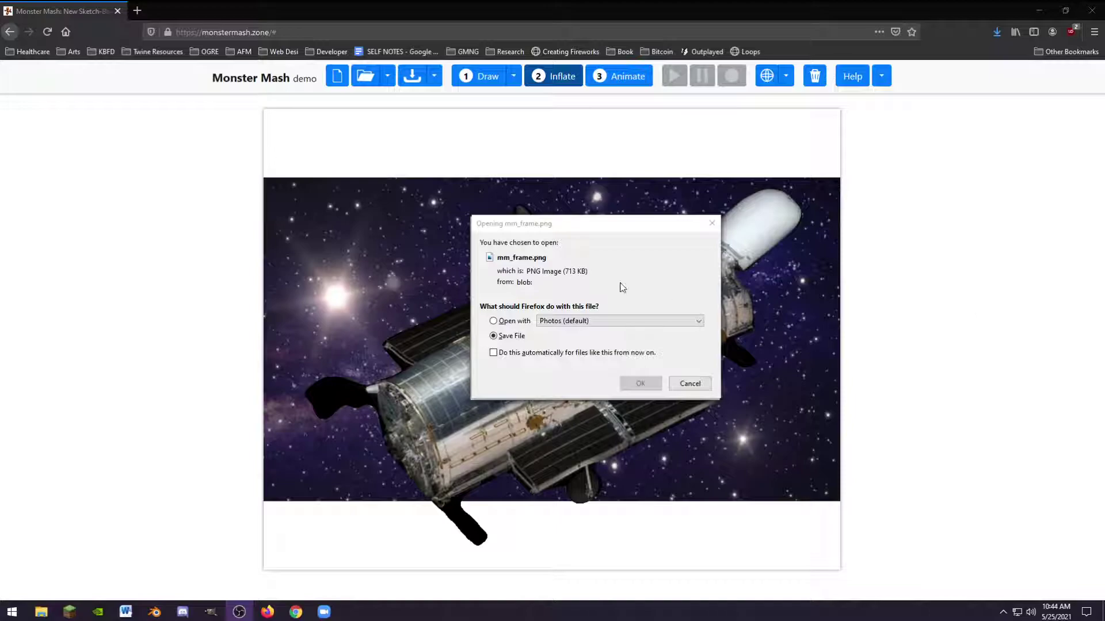
mouse_move(582, 232)
mouse_down()
mouse_move(570, 255)
mouse_move(581, 230)
mouse_move(600, 232)
mouse_move(587, 235)
mouse_up()
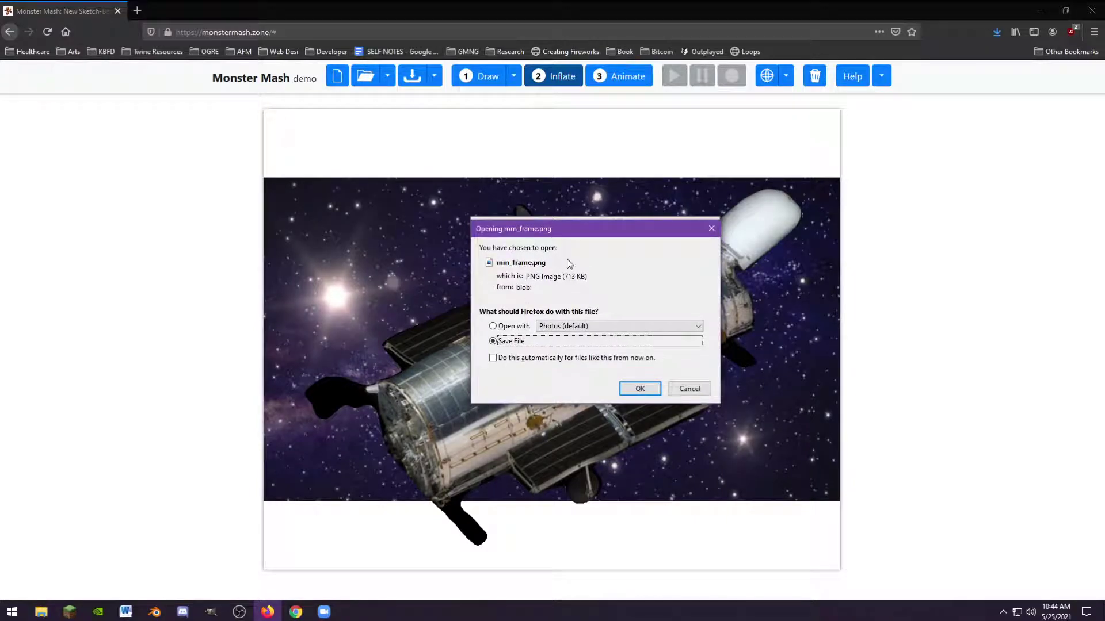
drag(610, 232, 611, 222)
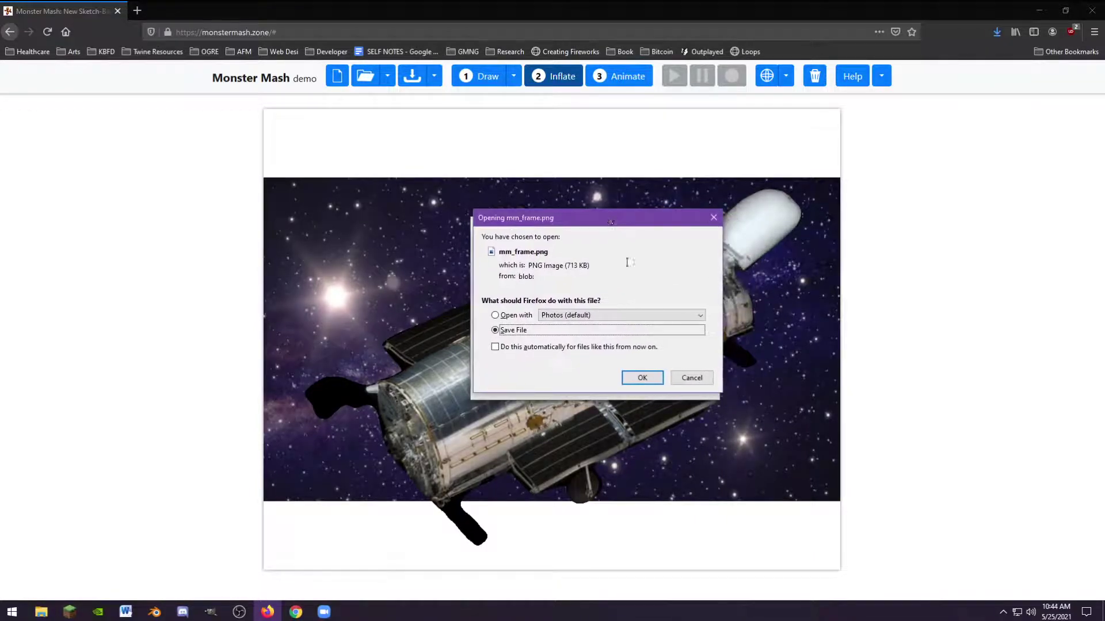
click(693, 379)
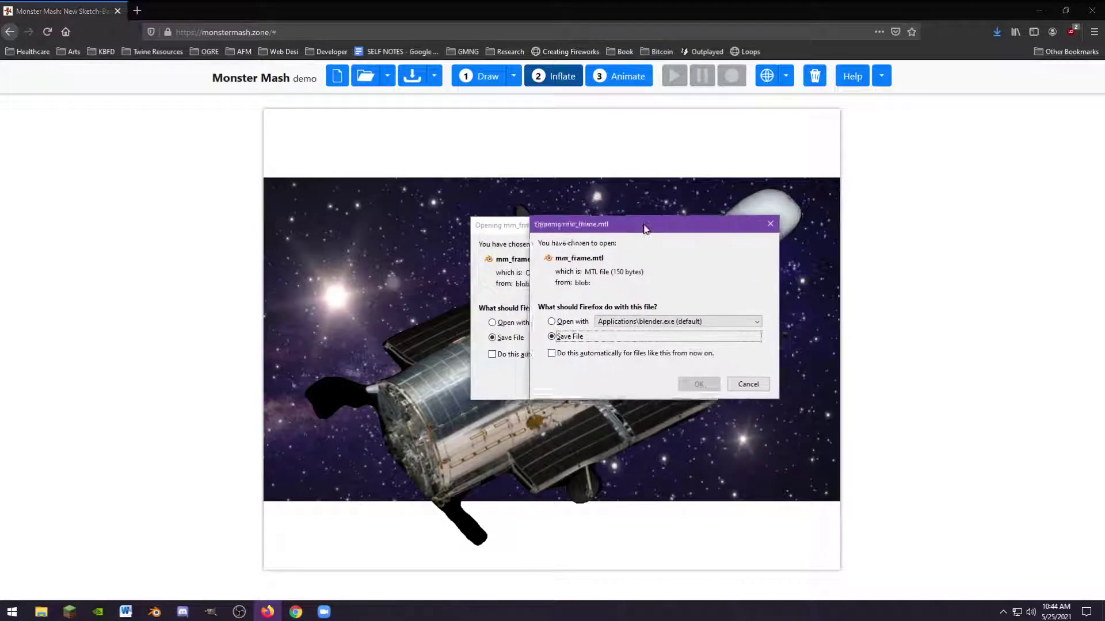
Step: Cancel the mm_frame.mtl and mm_frame.obj download prompts without saving
drag(644, 229, 585, 230)
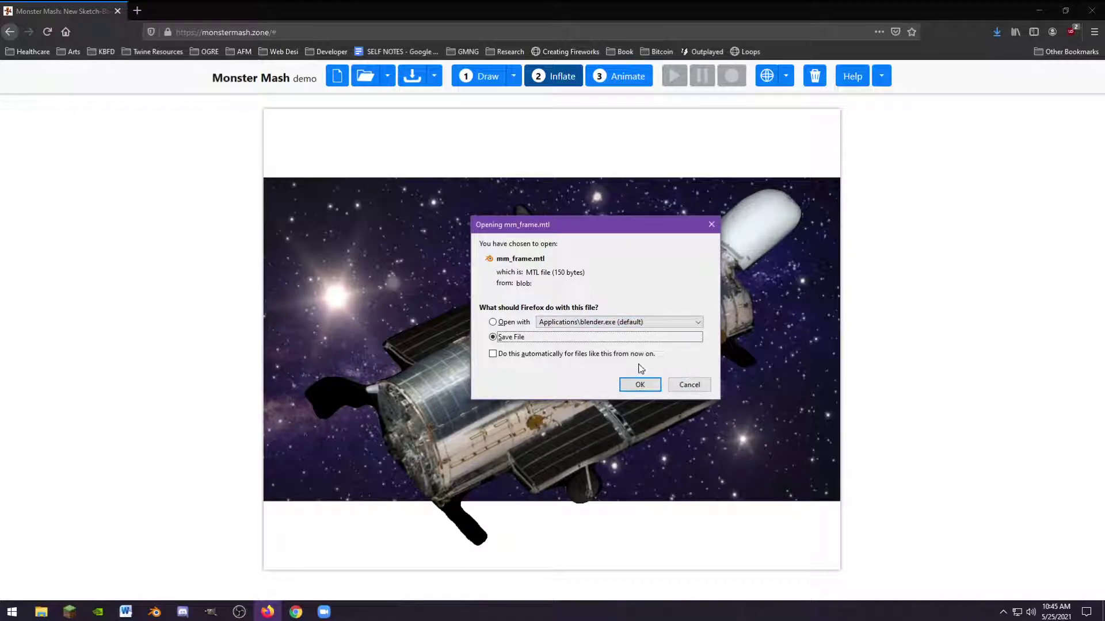
click(690, 384)
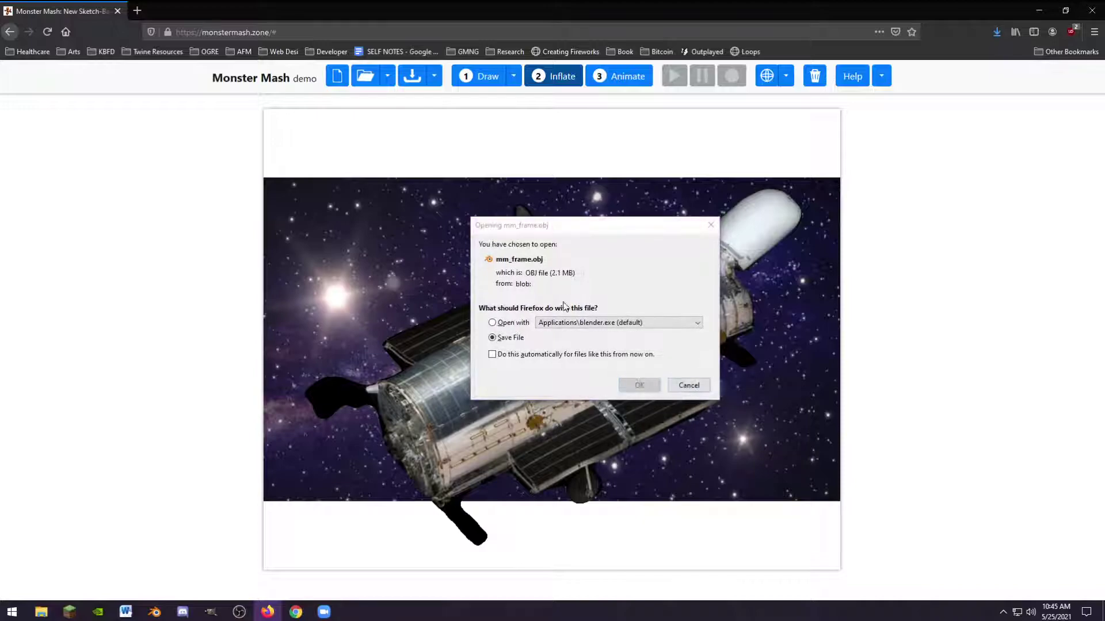
mouse_move(587, 229)
mouse_down()
mouse_move(567, 287)
mouse_move(541, 256)
mouse_move(655, 366)
mouse_move(596, 239)
mouse_up()
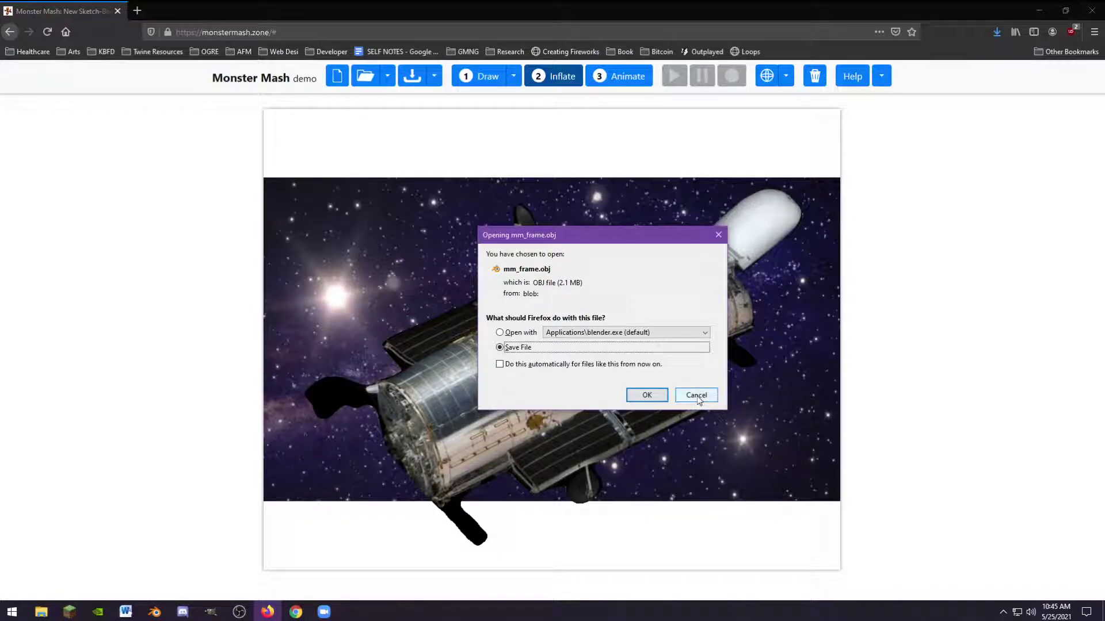
click(697, 396)
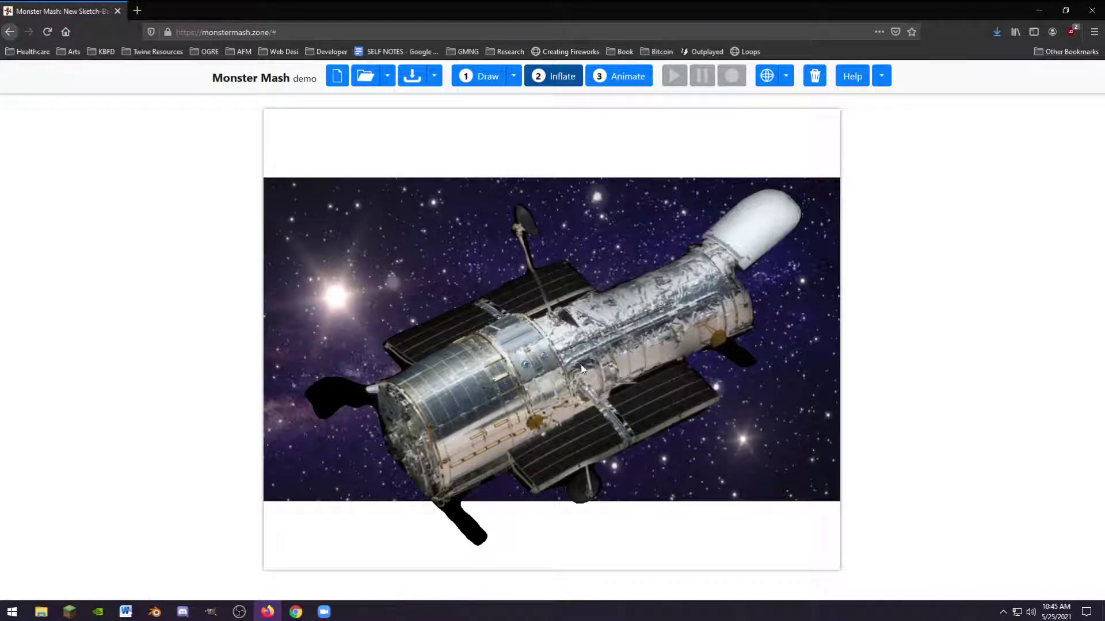
Step: Turn the Hubble model, enter Animate mode, and pin the middle of the telescope body
mouse_move(581, 368)
mouse_down()
mouse_move(543, 378)
mouse_move(568, 377)
mouse_up()
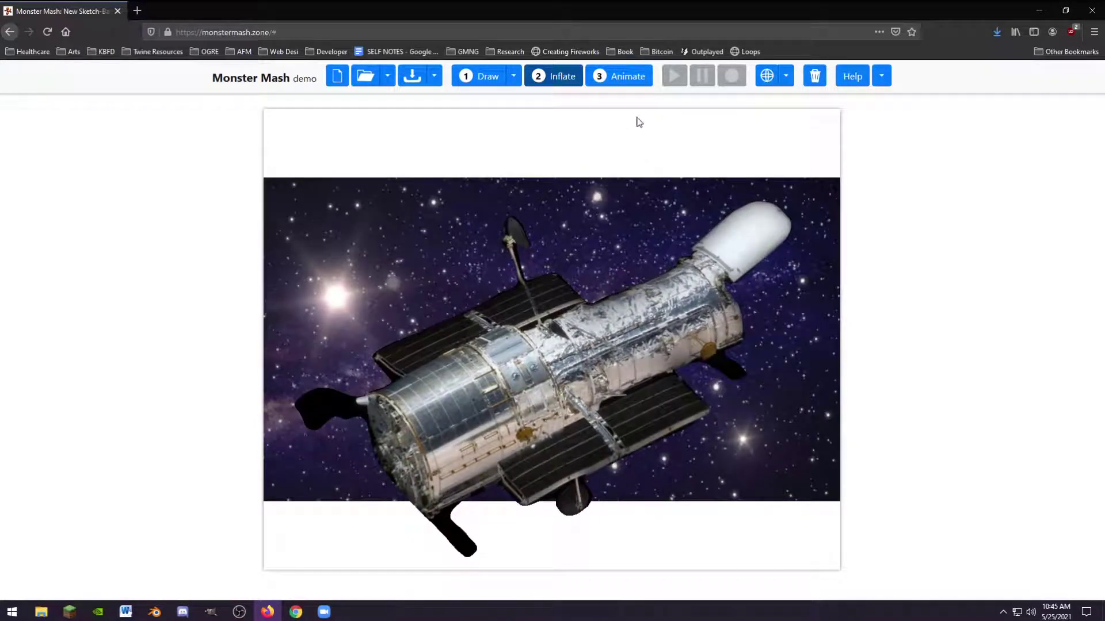
click(609, 78)
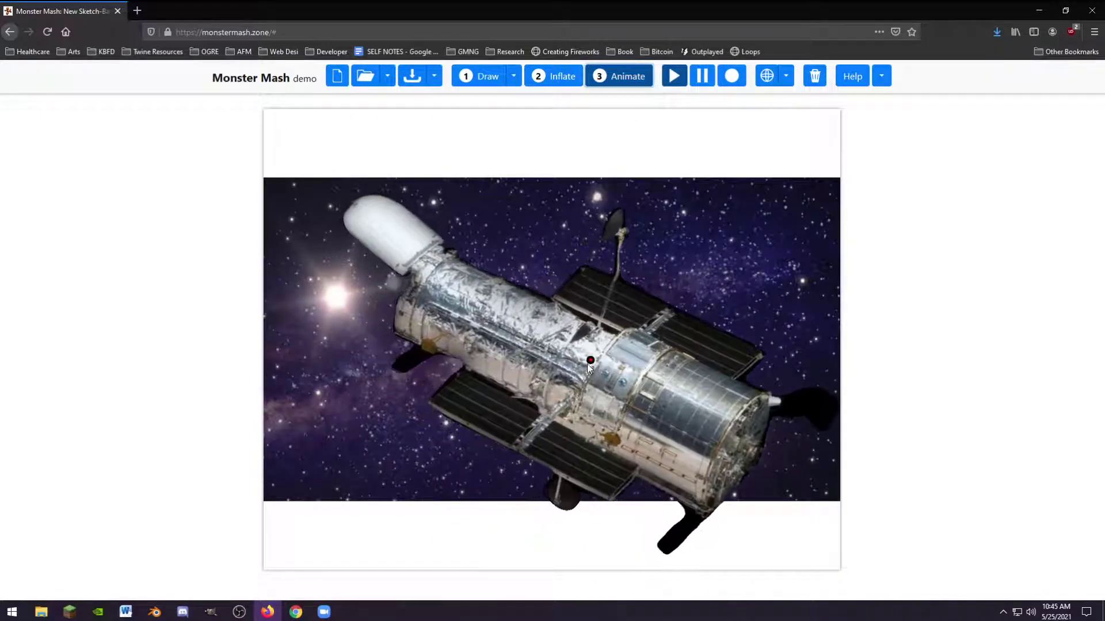
click(561, 383)
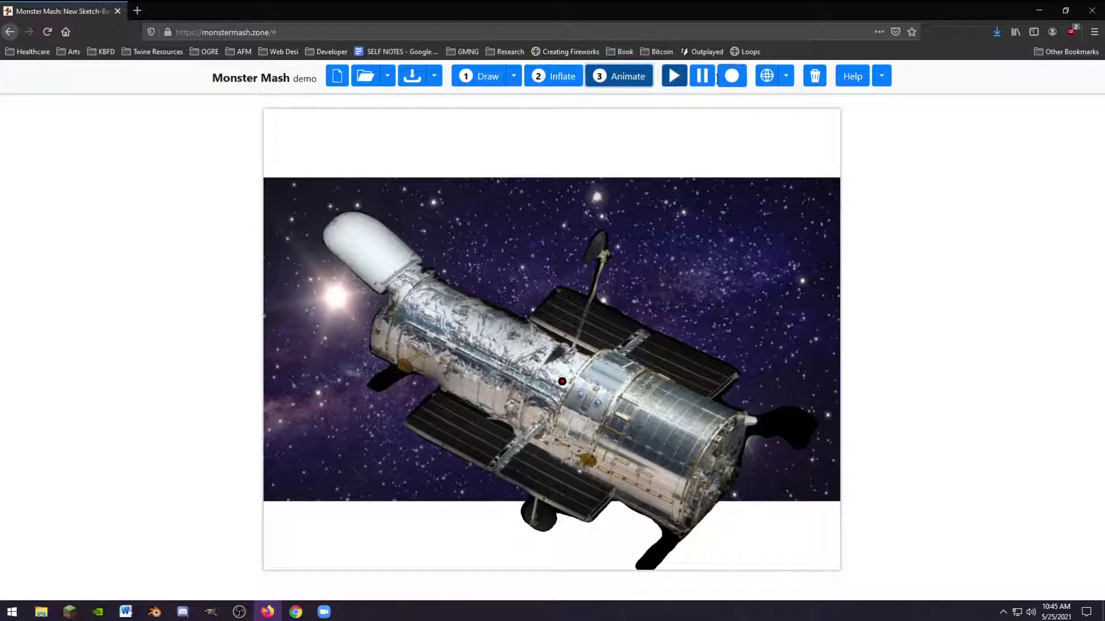
Step: Record two pin motions: one sweeping up-right, one sweeping up-left
click(732, 80)
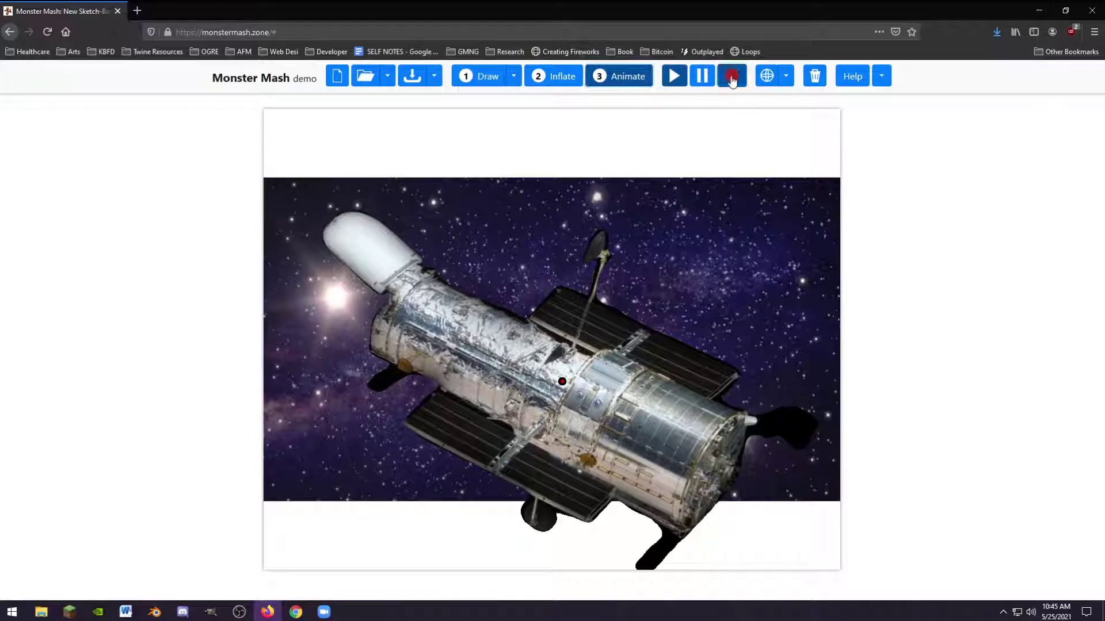
mouse_move(584, 366)
mouse_down()
mouse_move(599, 327)
mouse_move(648, 284)
mouse_up()
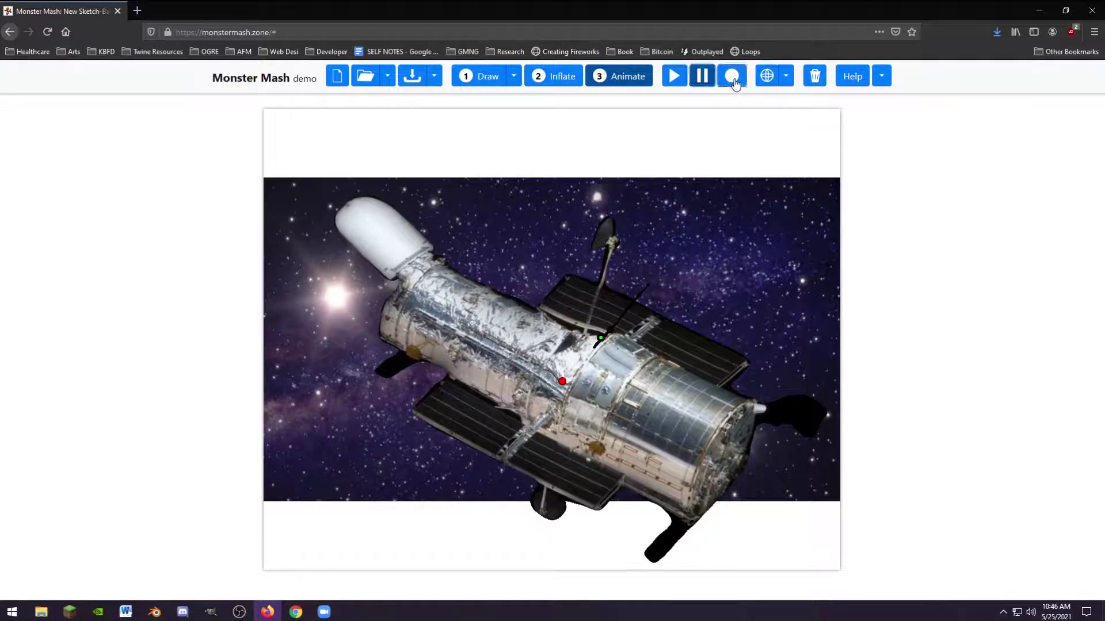
click(735, 82)
drag(563, 384, 505, 301)
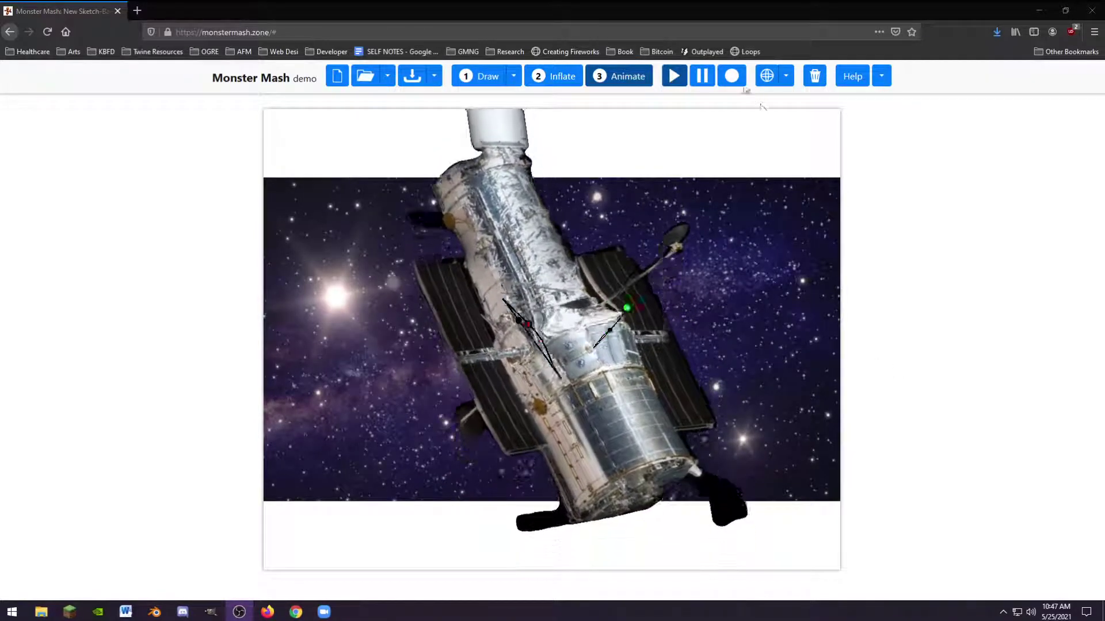
Step: Add two more pins, recording one pulled rightward and one on the body dragged upward
click(732, 76)
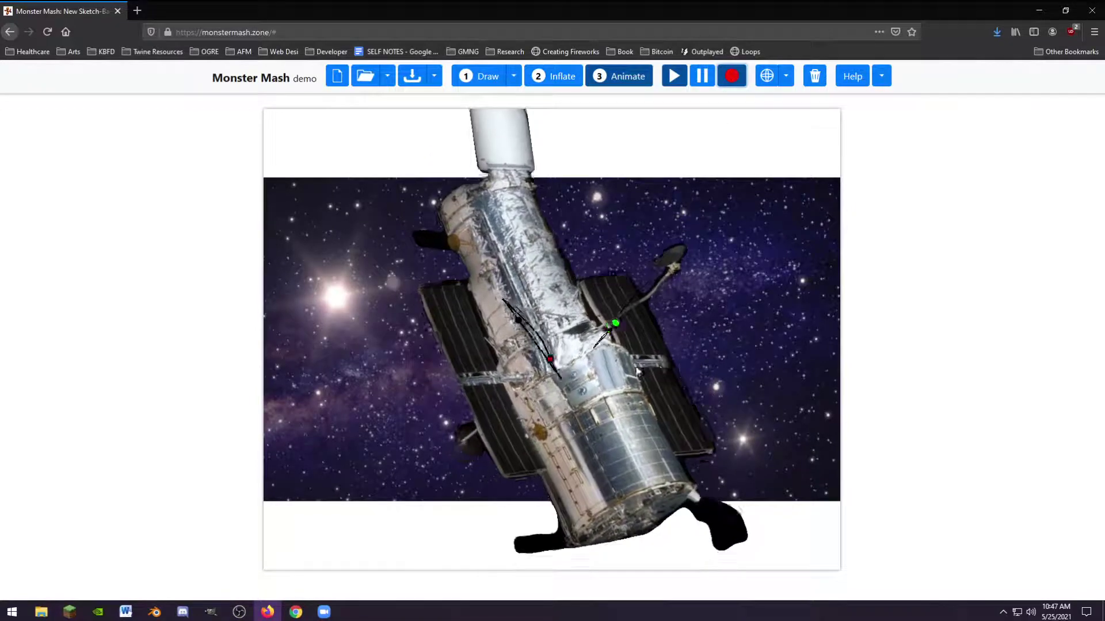
drag(620, 373, 725, 357)
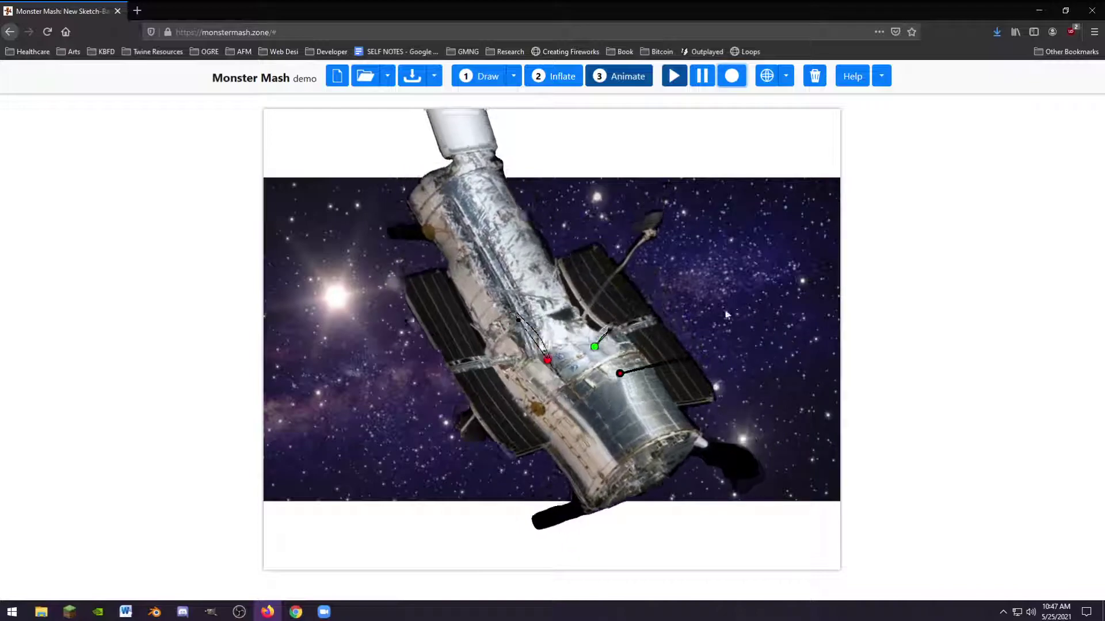
click(731, 76)
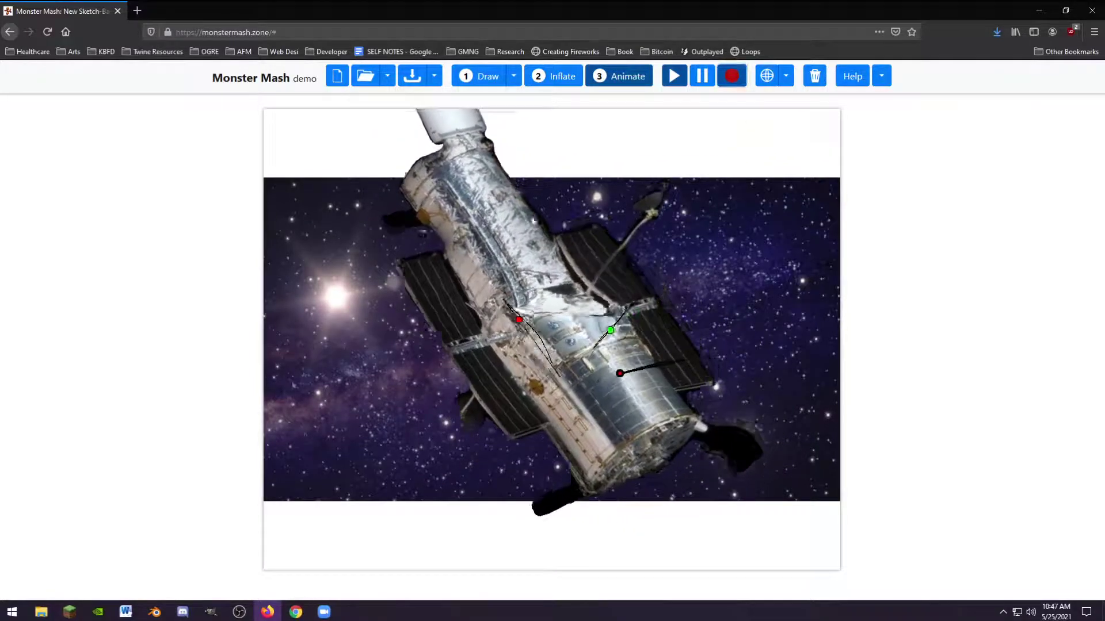
drag(517, 251, 547, 201)
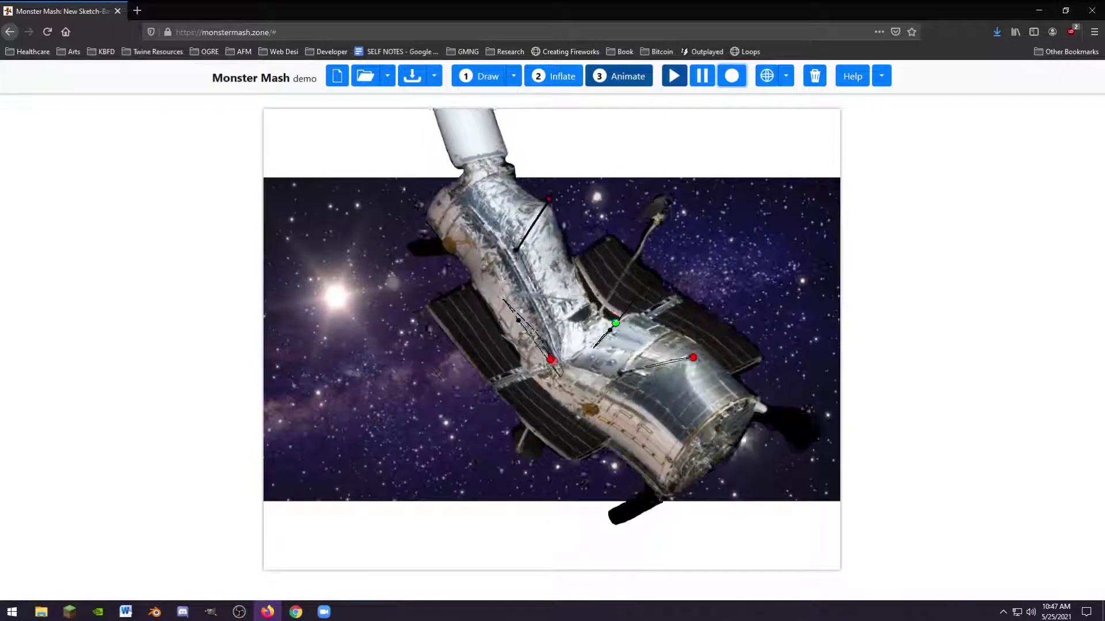
click(435, 77)
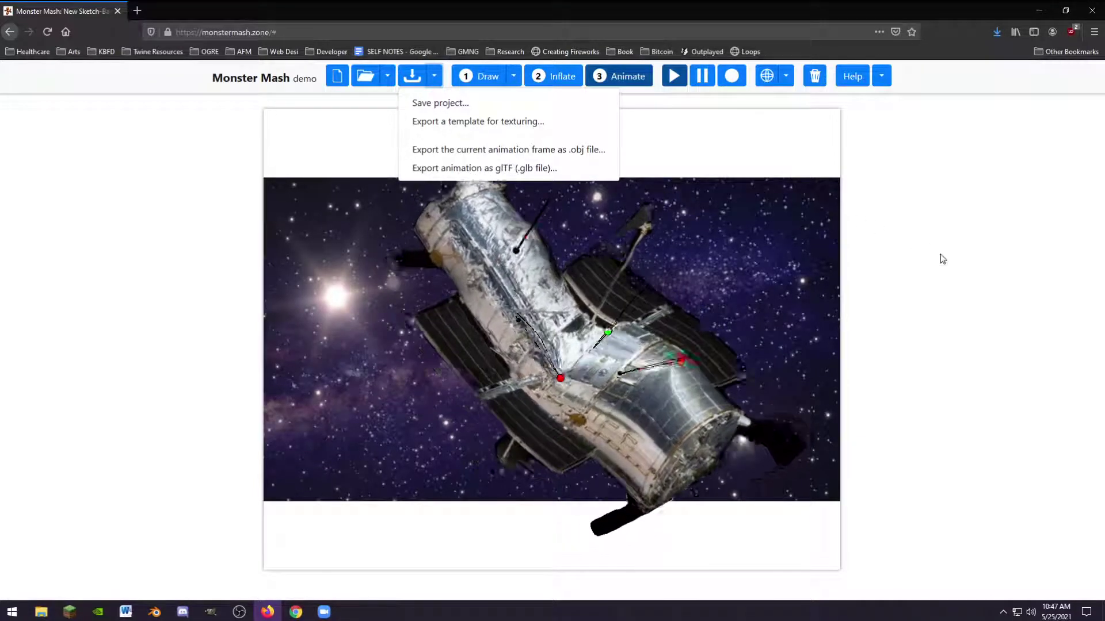
click(820, 225)
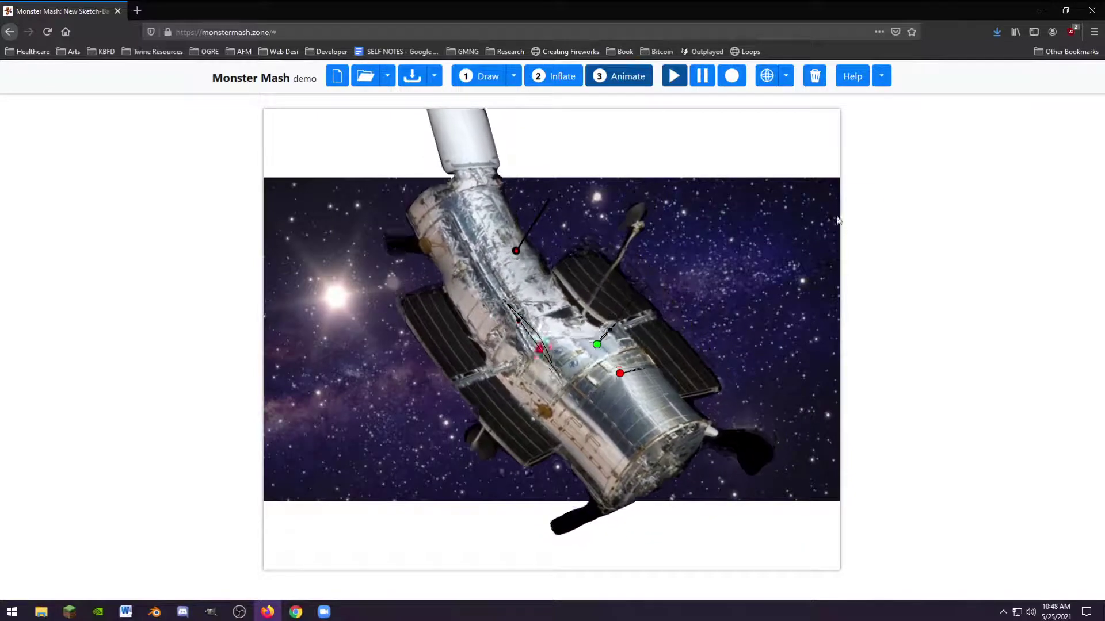
click(881, 76)
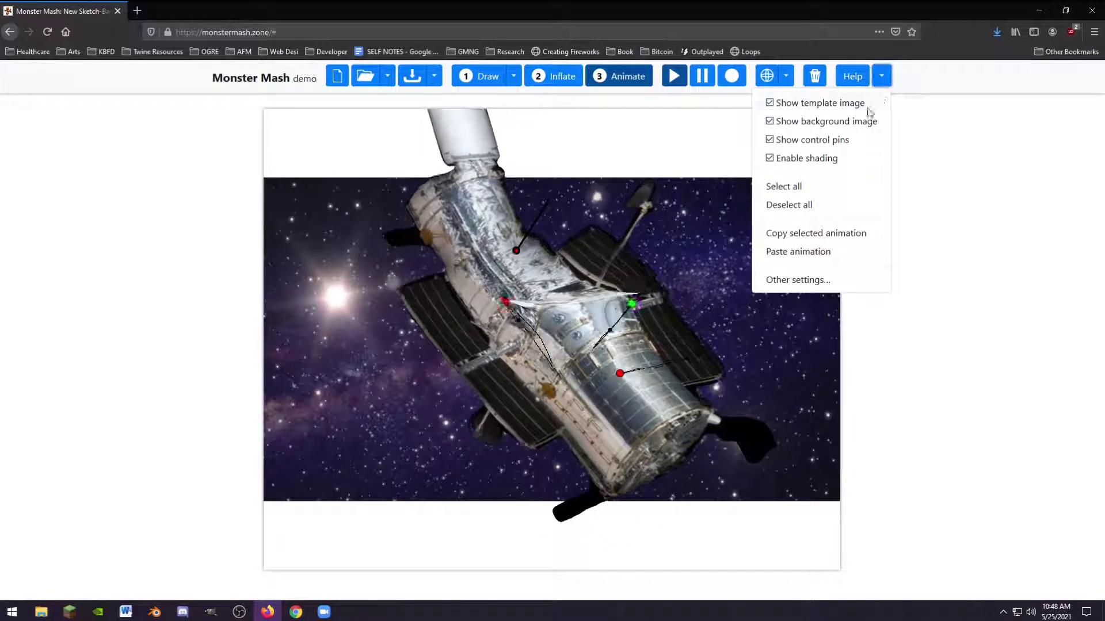
click(769, 140)
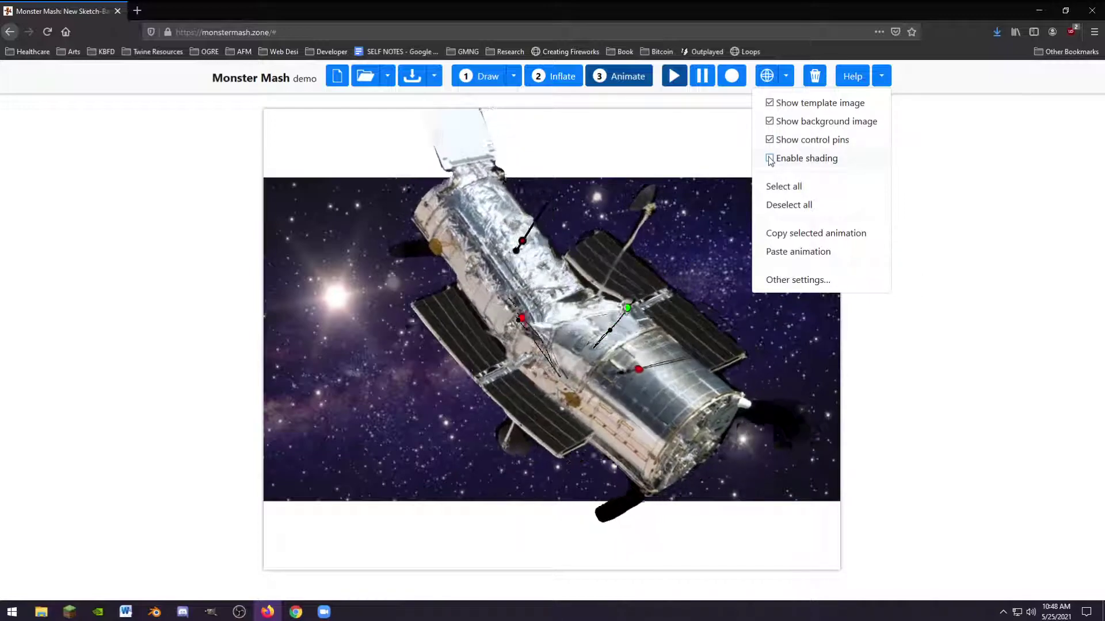
click(770, 121)
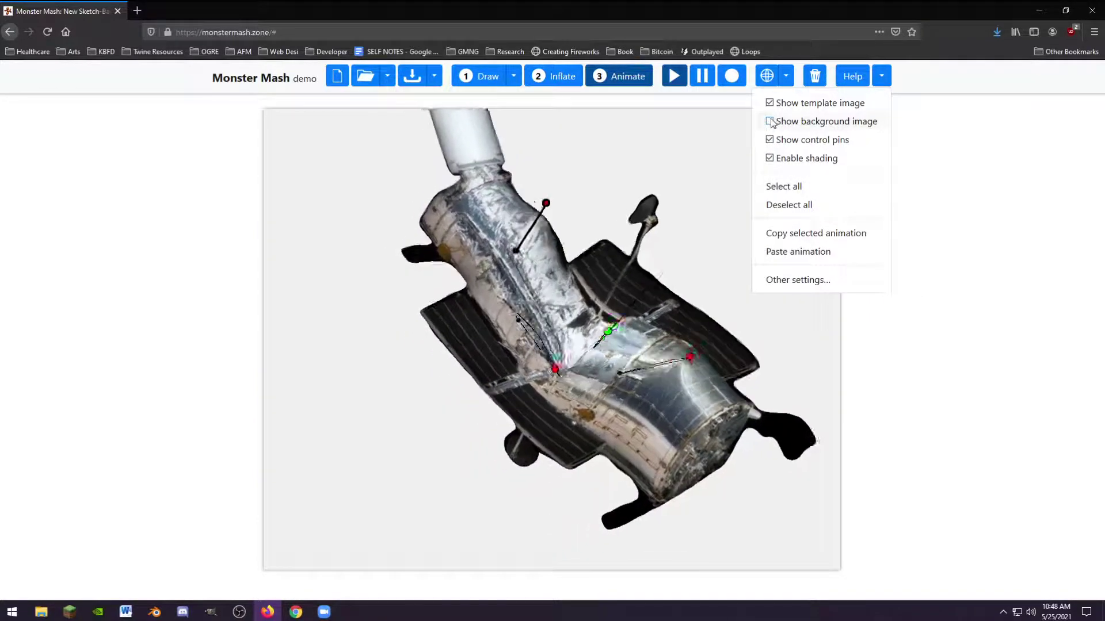
click(770, 121)
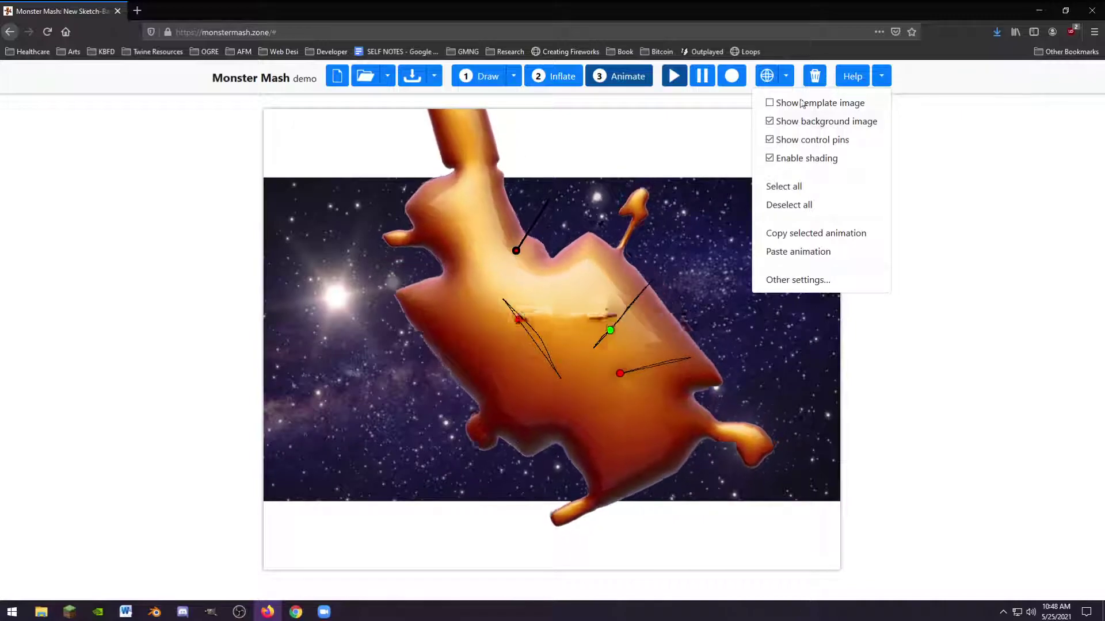
click(769, 103)
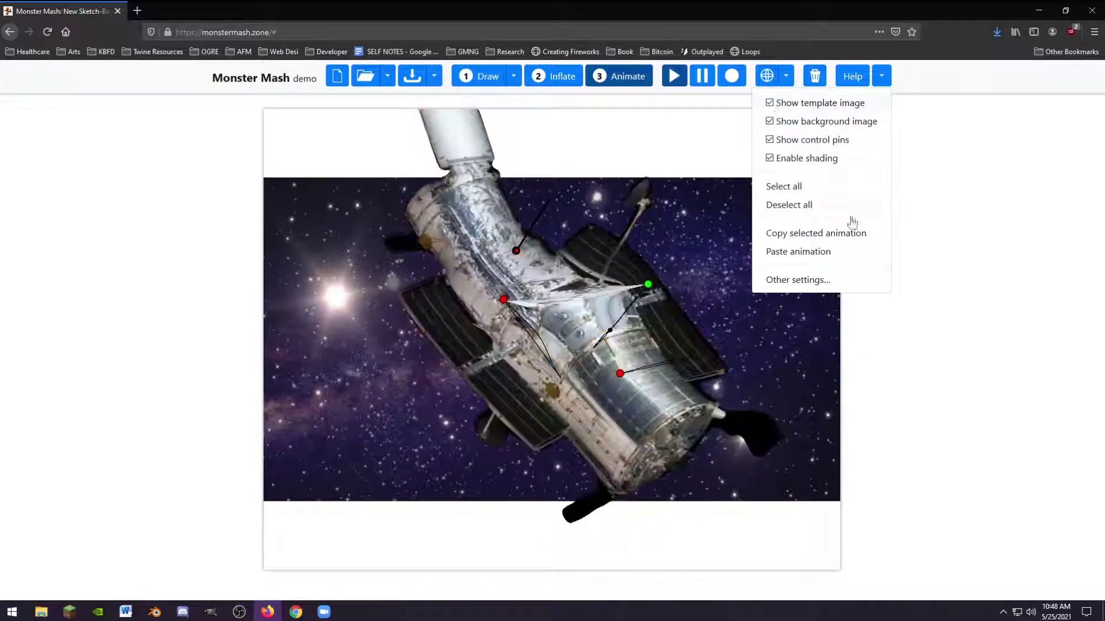
click(837, 280)
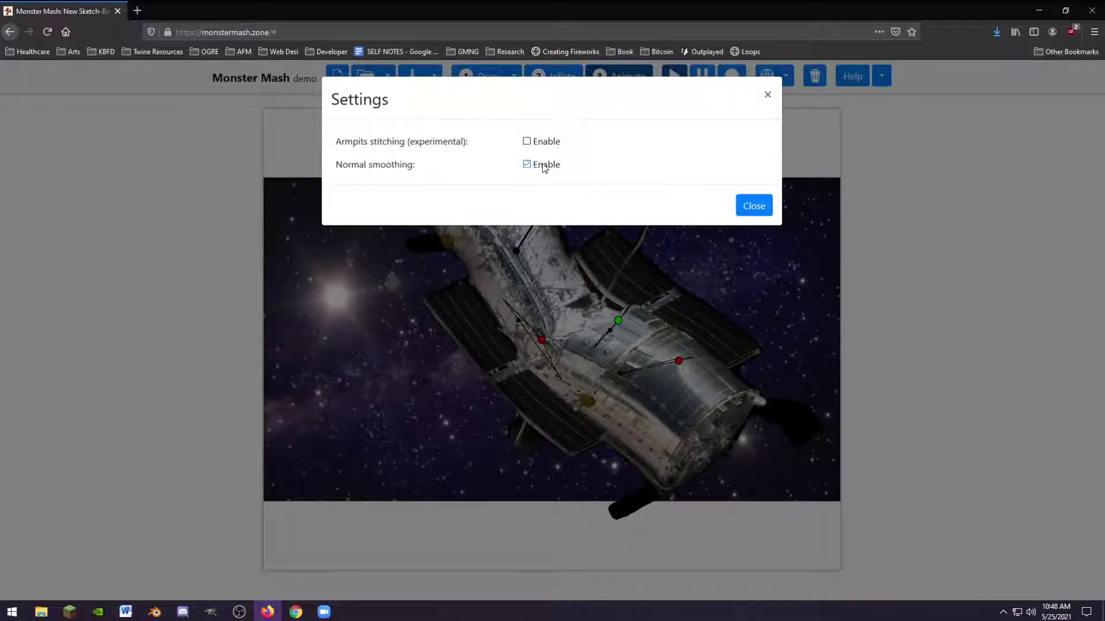
click(754, 206)
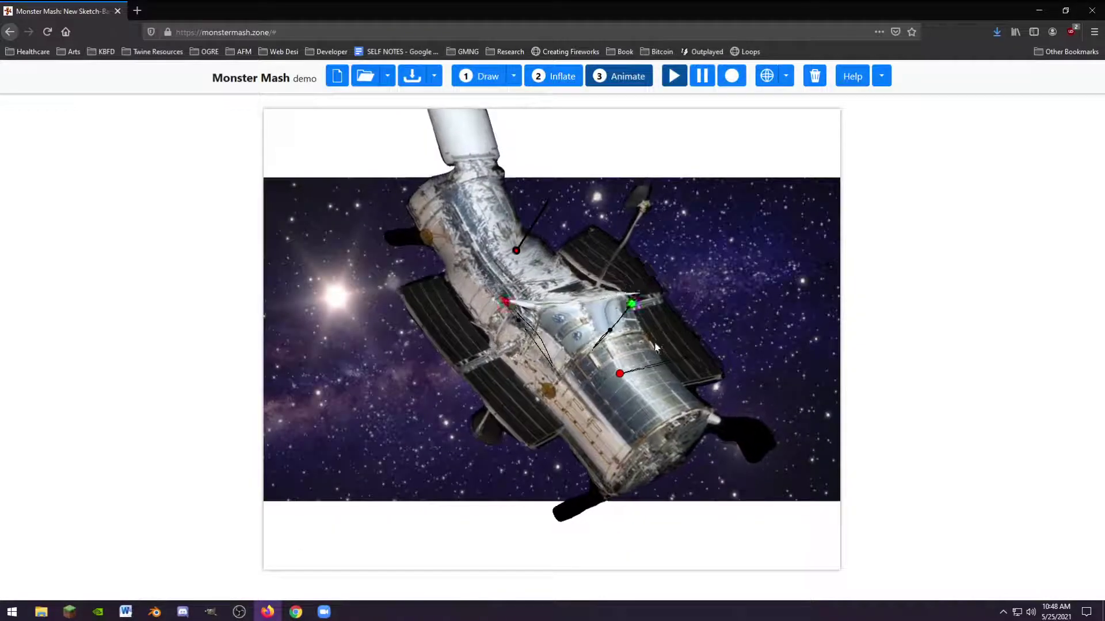